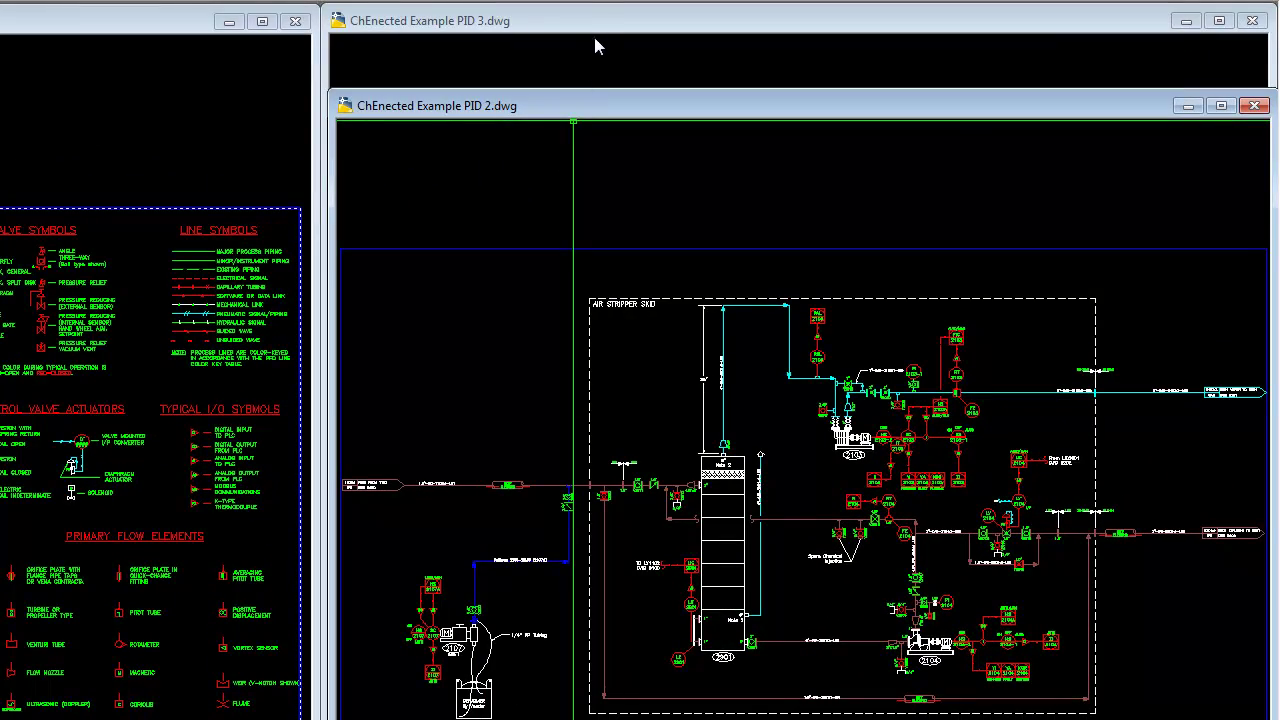
# Bring Example PID 3 forward, then put the Example PID 2 air stripper P&ID beside Lead Sheet 1
pyautogui.click(598, 24)
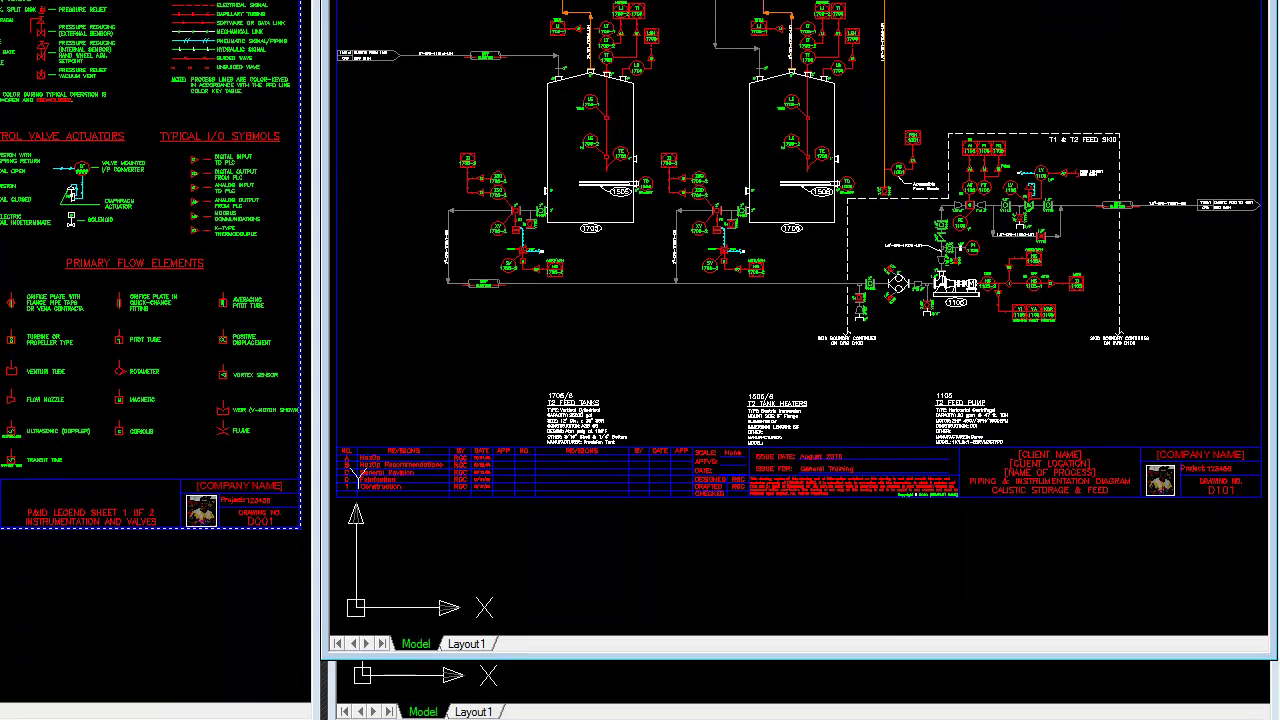
pyautogui.click(592, 706)
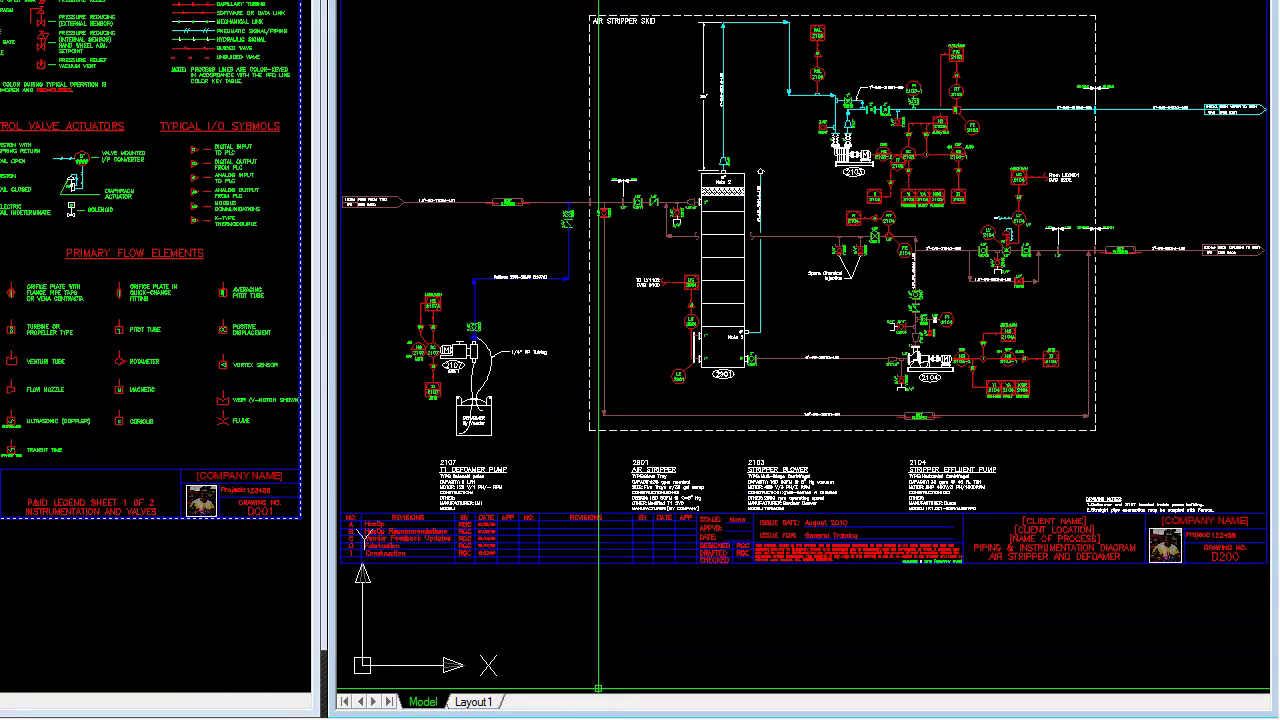
pyautogui.moveTo(752, 457)
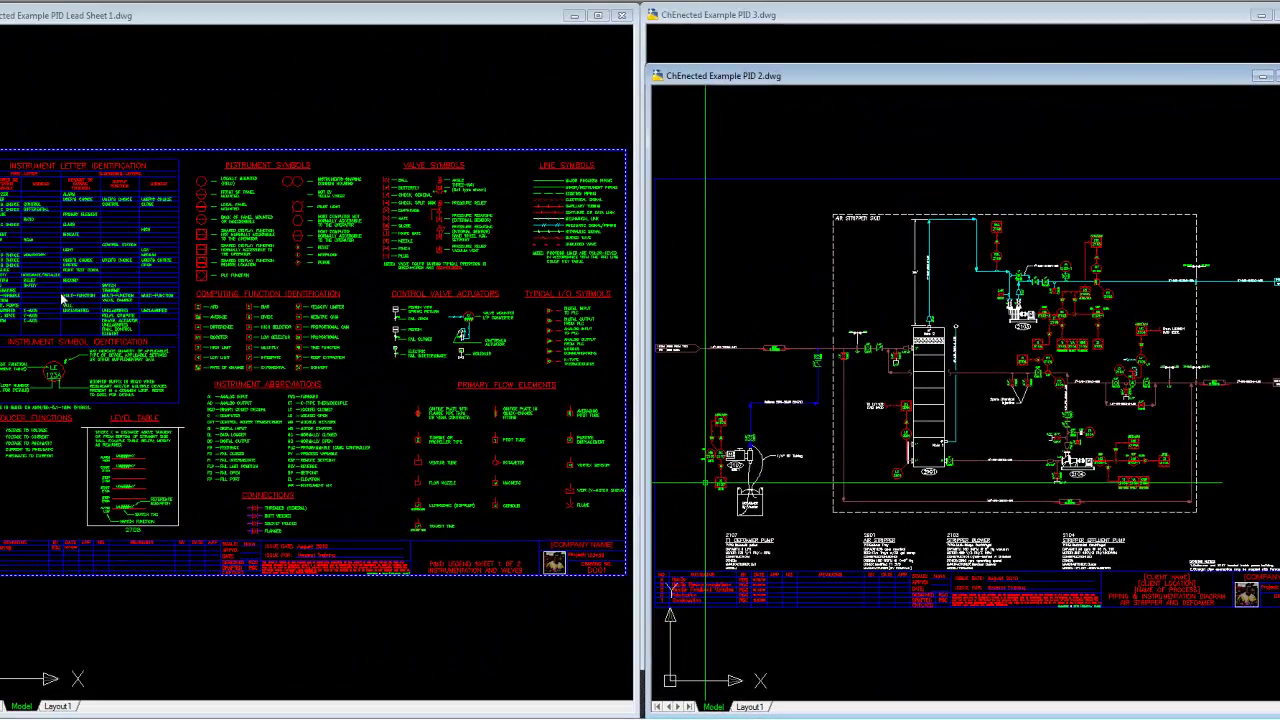
# Zoom and pan Lead Sheet 1 onto the Instrument Symbols and Computing Function Identification sections
pyautogui.click(88, 15)
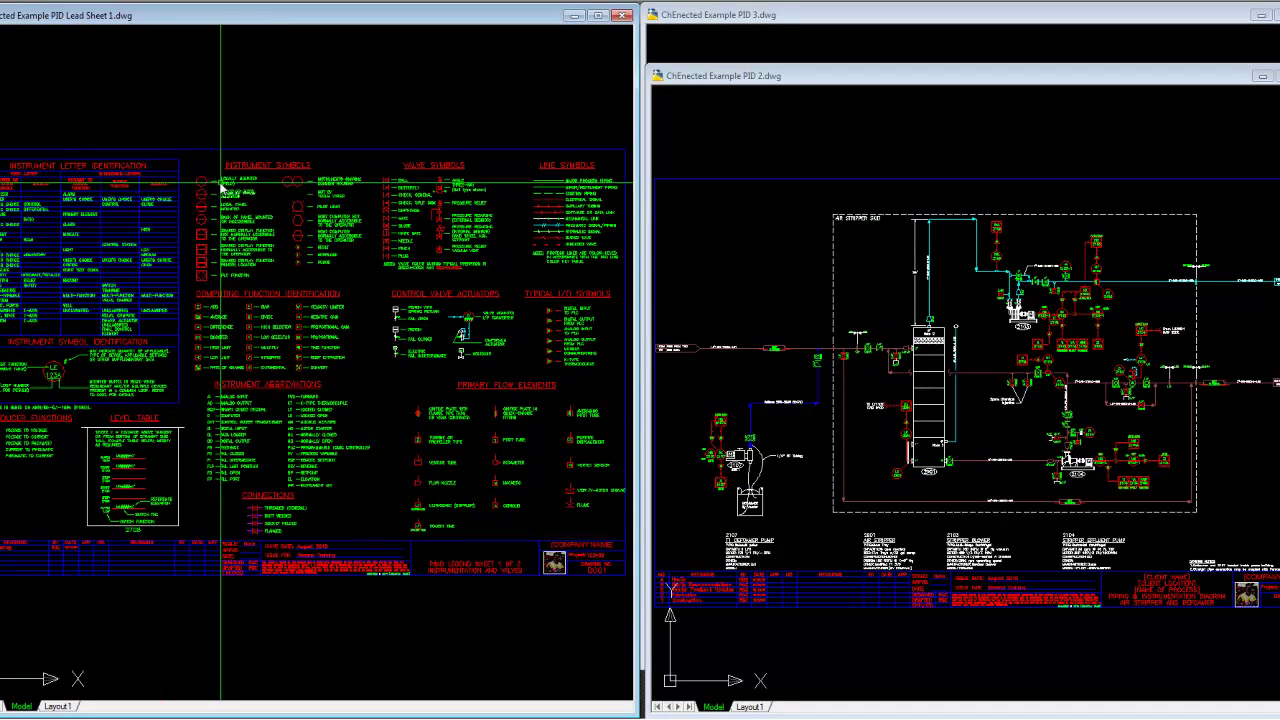
pyautogui.scroll(5, 222, 183)
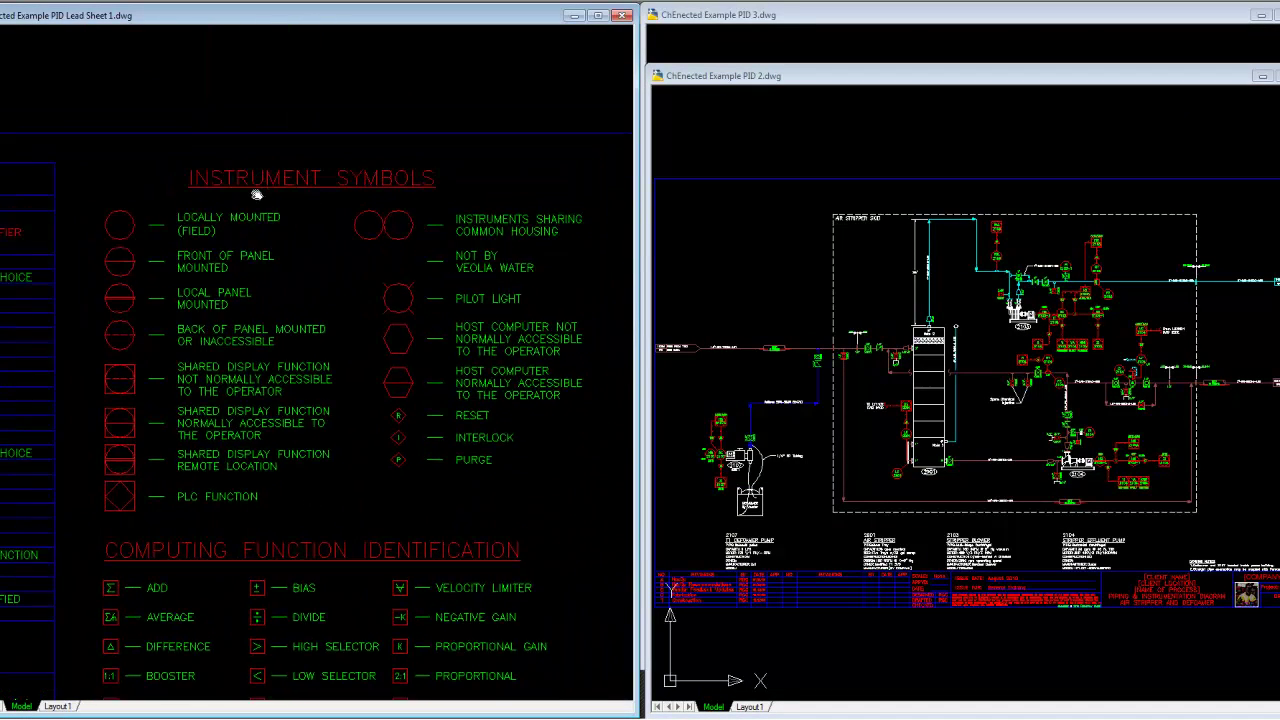
pyautogui.moveTo(248, 197); pyautogui.dragTo(235, 204, button='middle')
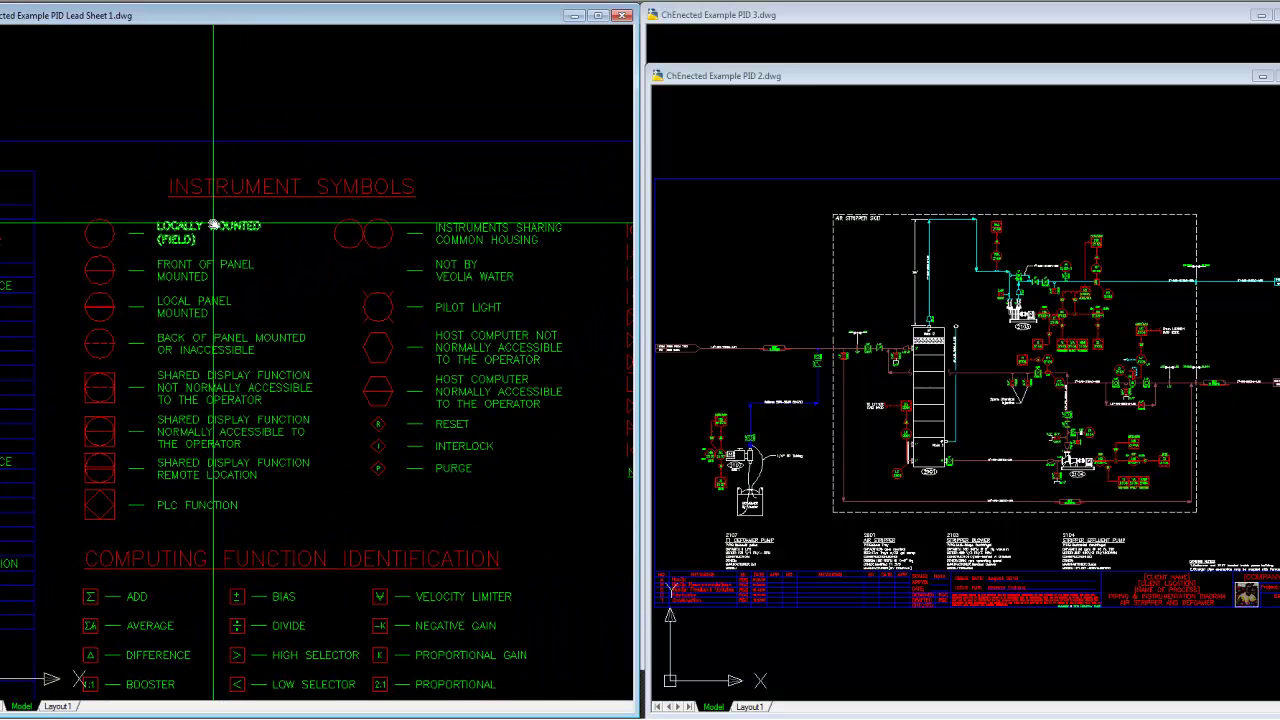
pyautogui.scroll(2, 160, 196)
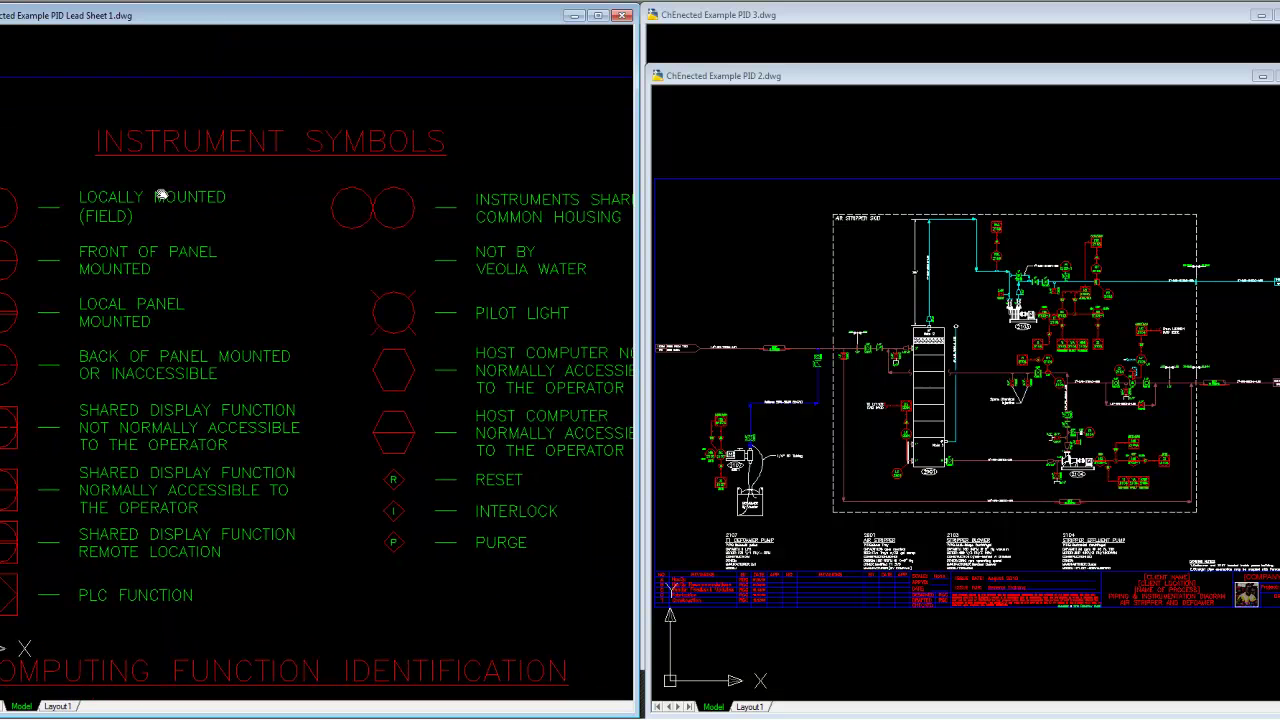
pyautogui.scroll(-2, 165, 196)
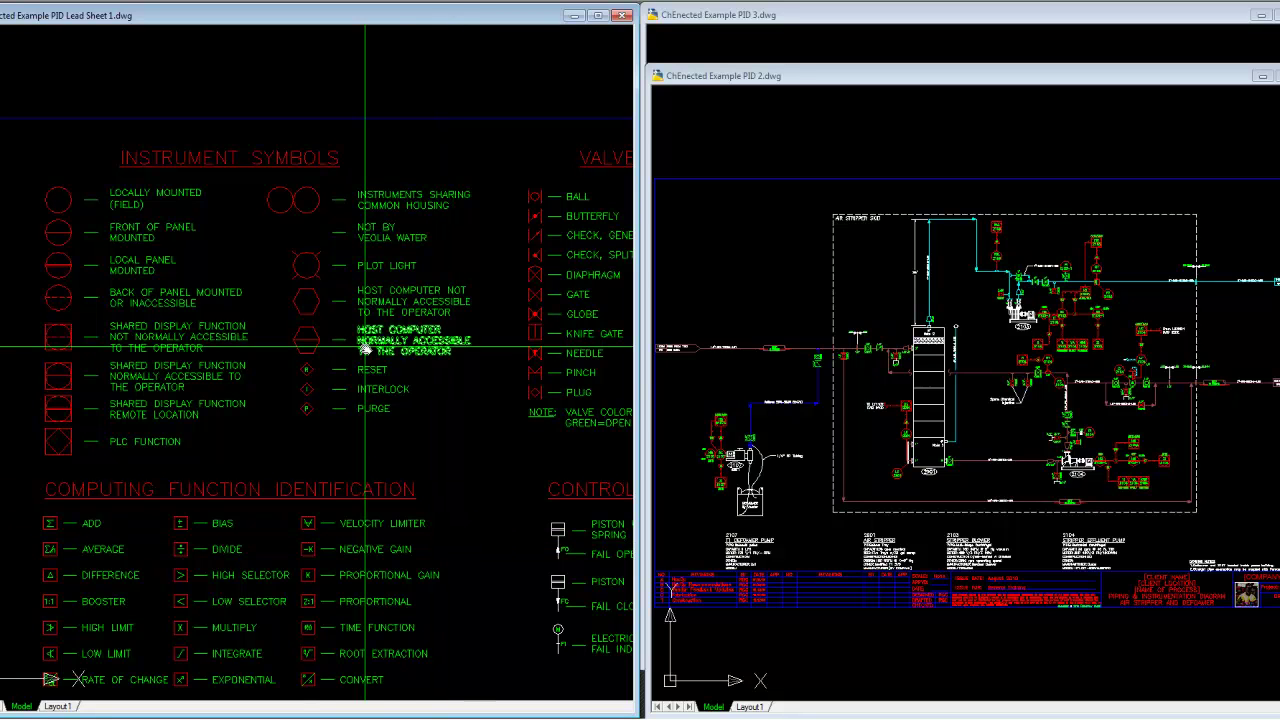
# Pan the lead sheet to view the Instrument Letter Identification table
pyautogui.moveTo(257, 440)
pyautogui.mouseDown(button='middle')
pyautogui.moveTo(371, 440)
pyautogui.moveTo(645, 392)
pyautogui.mouseUp(button='middle')
pyautogui.scroll(-2, 434, 386)
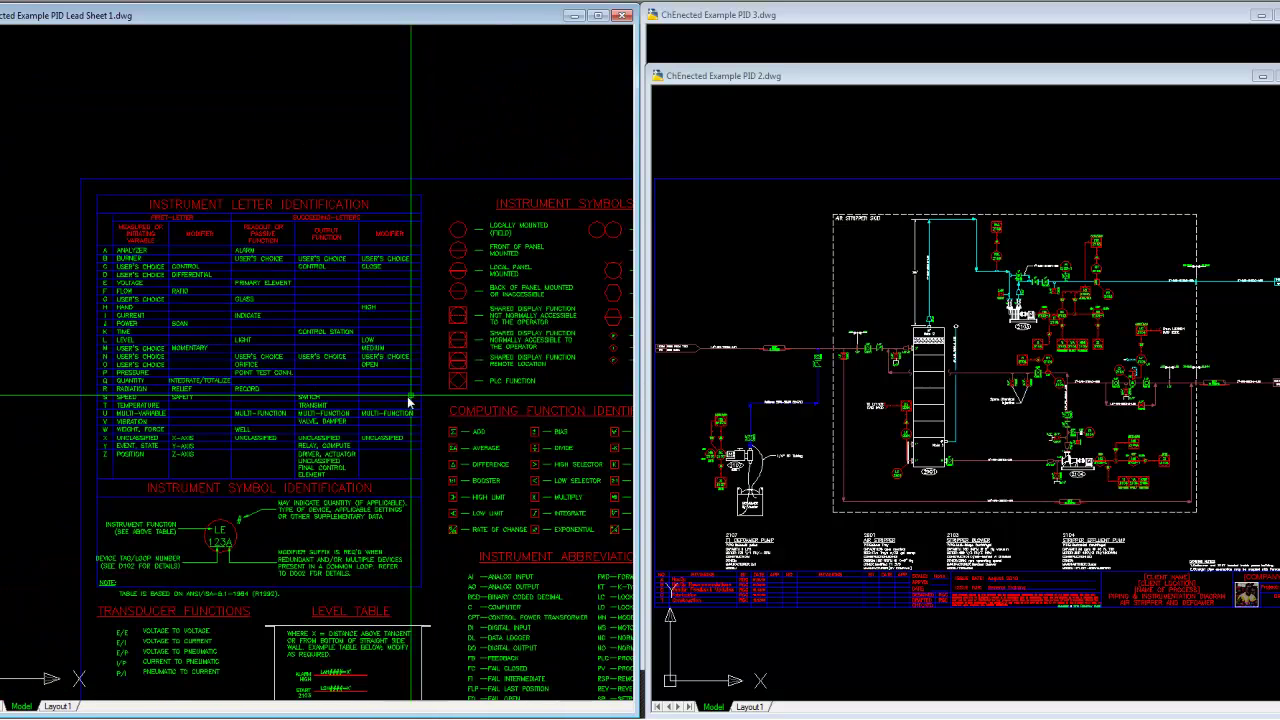
pyautogui.scroll(2, 147, 575)
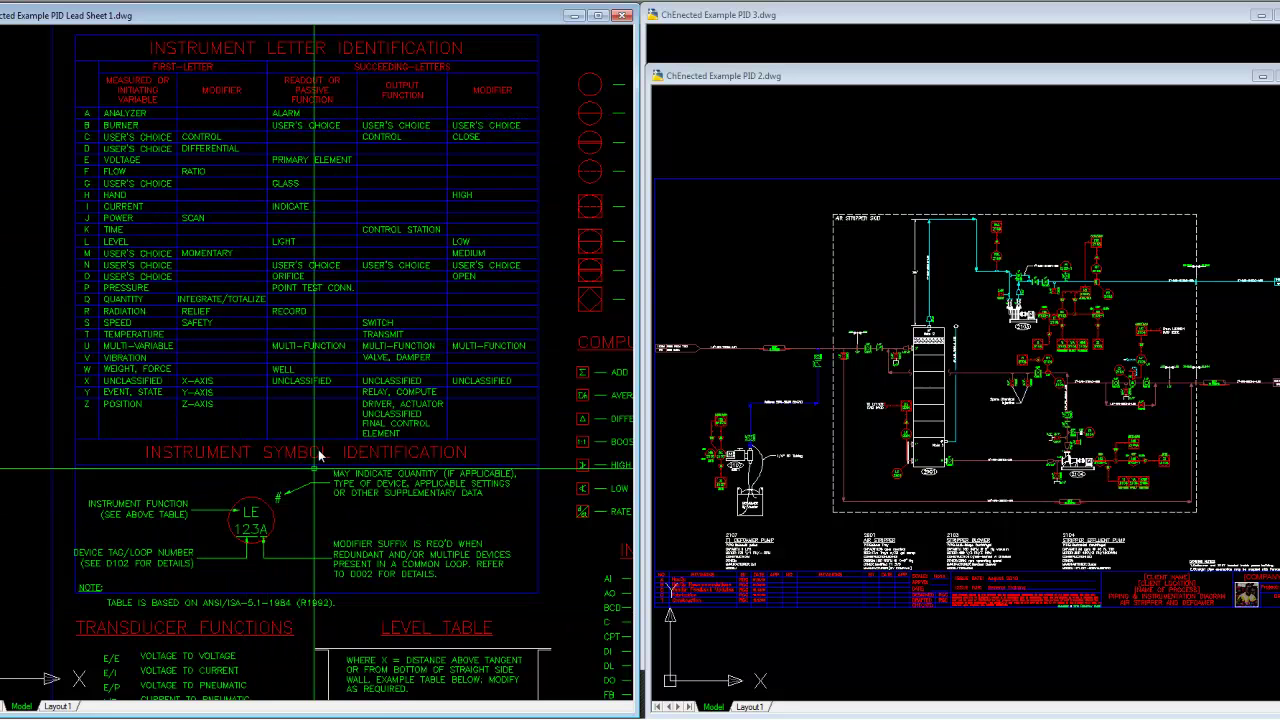
# Zoom in on the Locally Mounted through Back of Panel instrument circle symbols
pyautogui.moveTo(573, 333); pyautogui.dragTo(263, 380, button='middle')
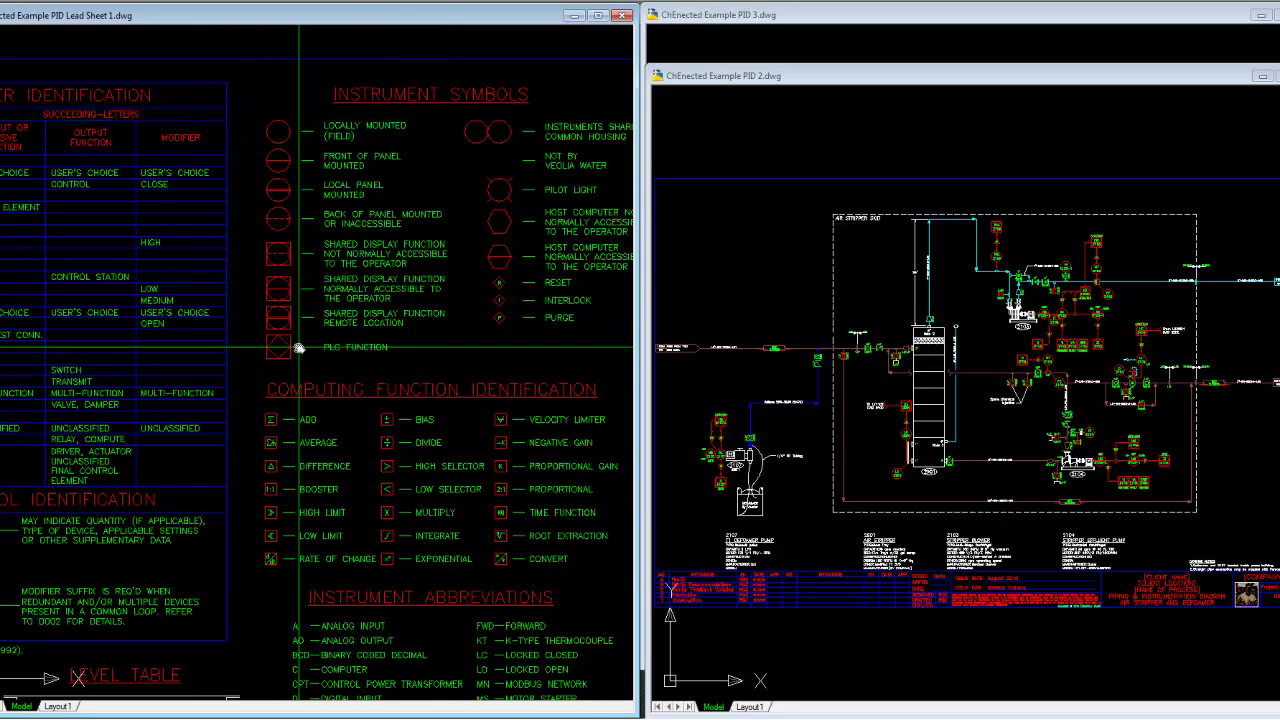
pyautogui.moveTo(445, 328); pyautogui.dragTo(369, 380, button='middle')
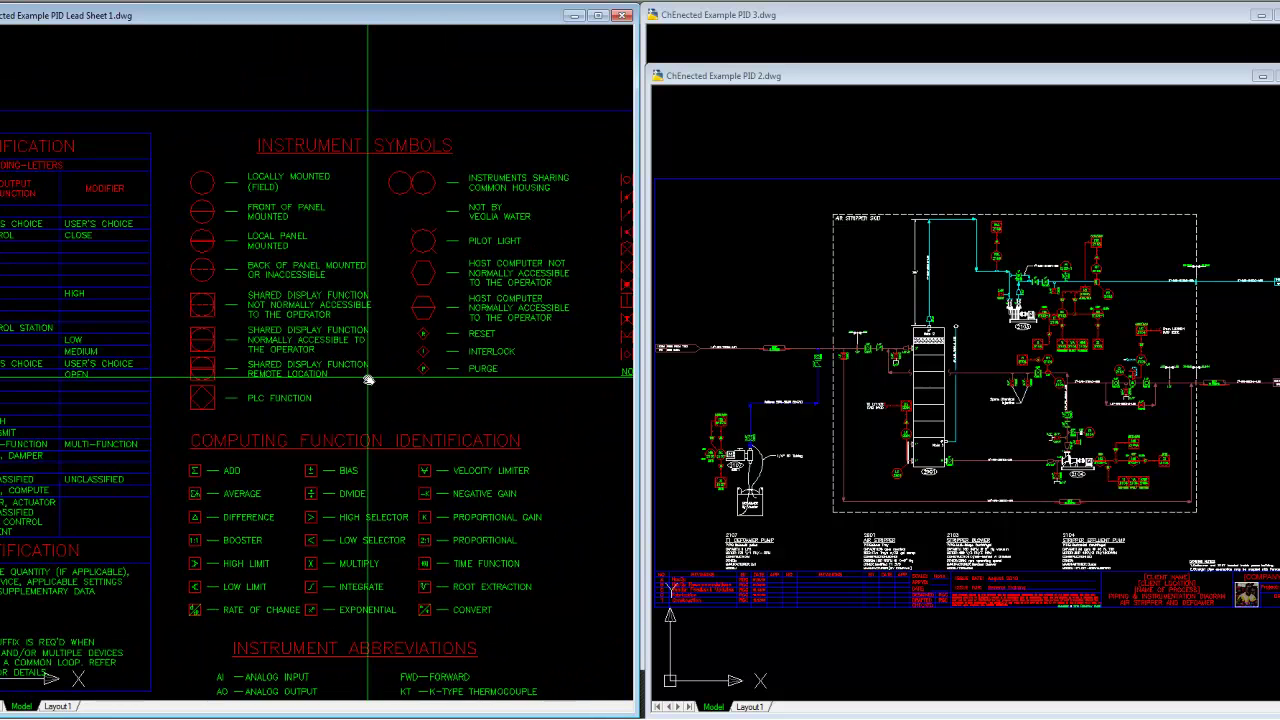
pyautogui.scroll(2, 387, 378)
pyautogui.moveTo(387, 378); pyautogui.dragTo(269, 452, button='middle')
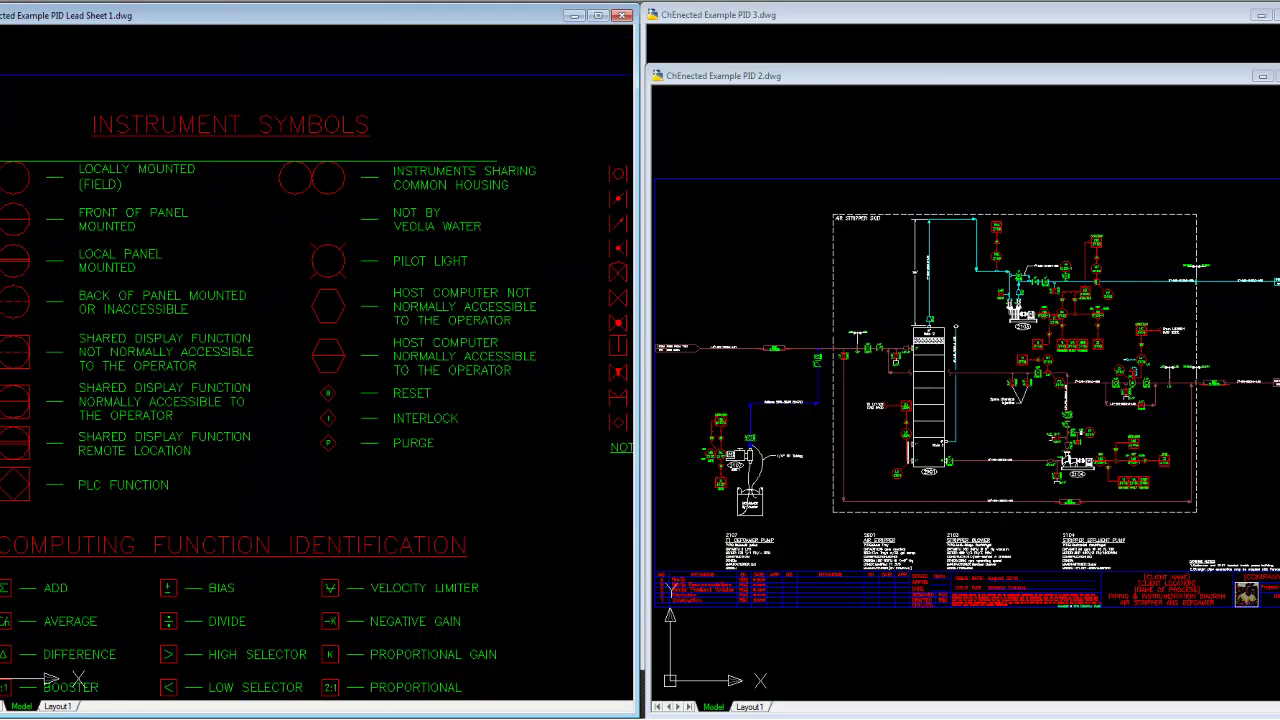
pyautogui.scroll(1, 20, 170)
pyautogui.scroll(5, 5, 162)
pyautogui.scroll(-2, 200, 194)
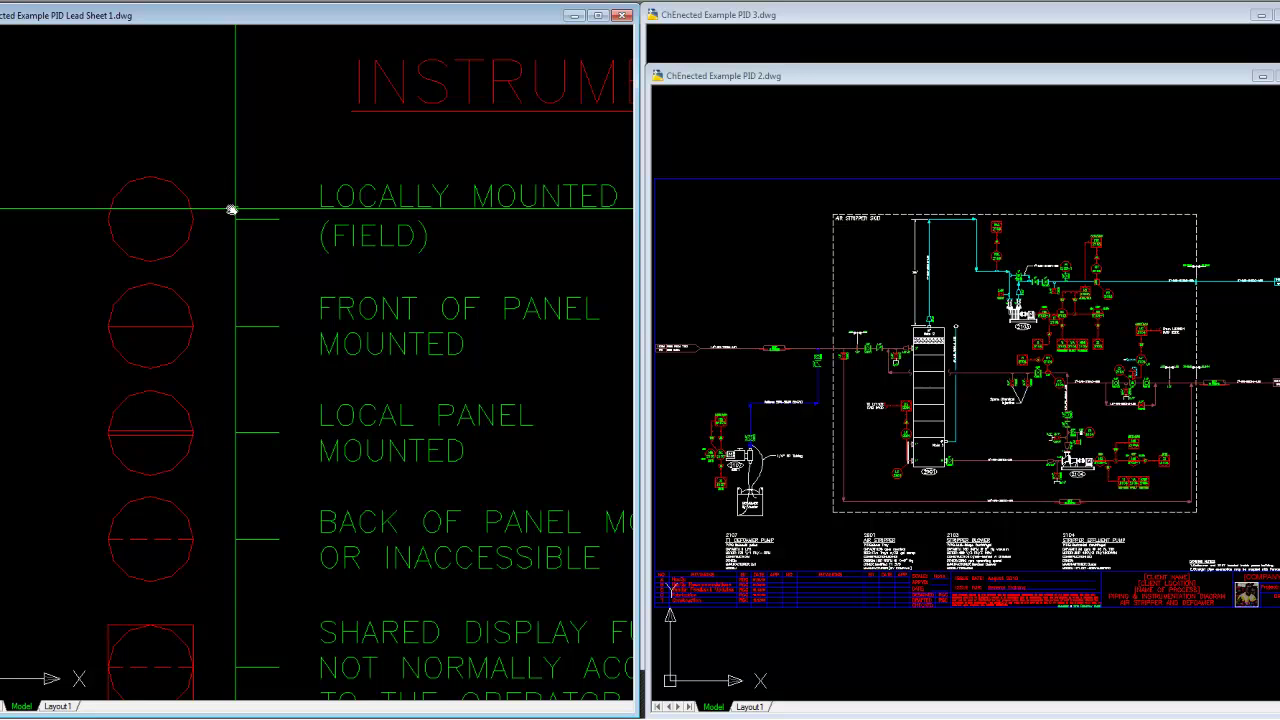
# Zoom PID 2 around instruments 2104 and column 2901, then center on blower 2103's PI 2103-1 bubble
pyautogui.click(810, 457)
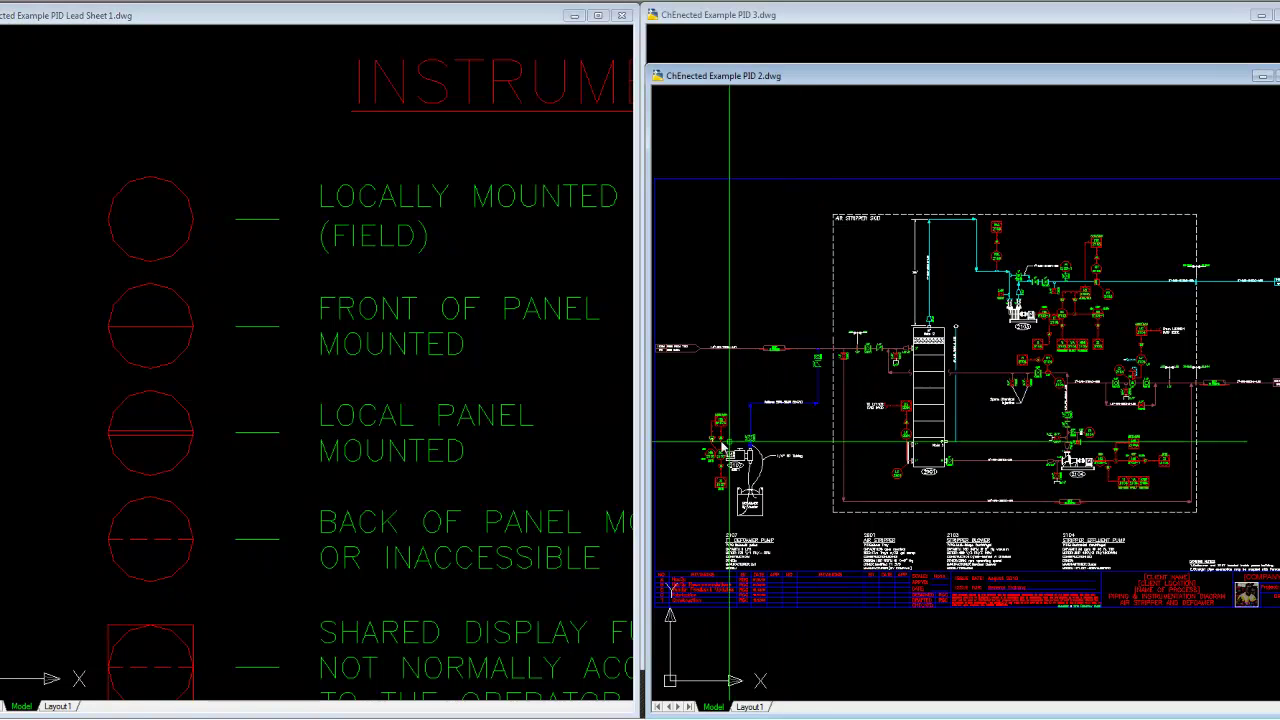
pyautogui.scroll(7, 1060, 375)
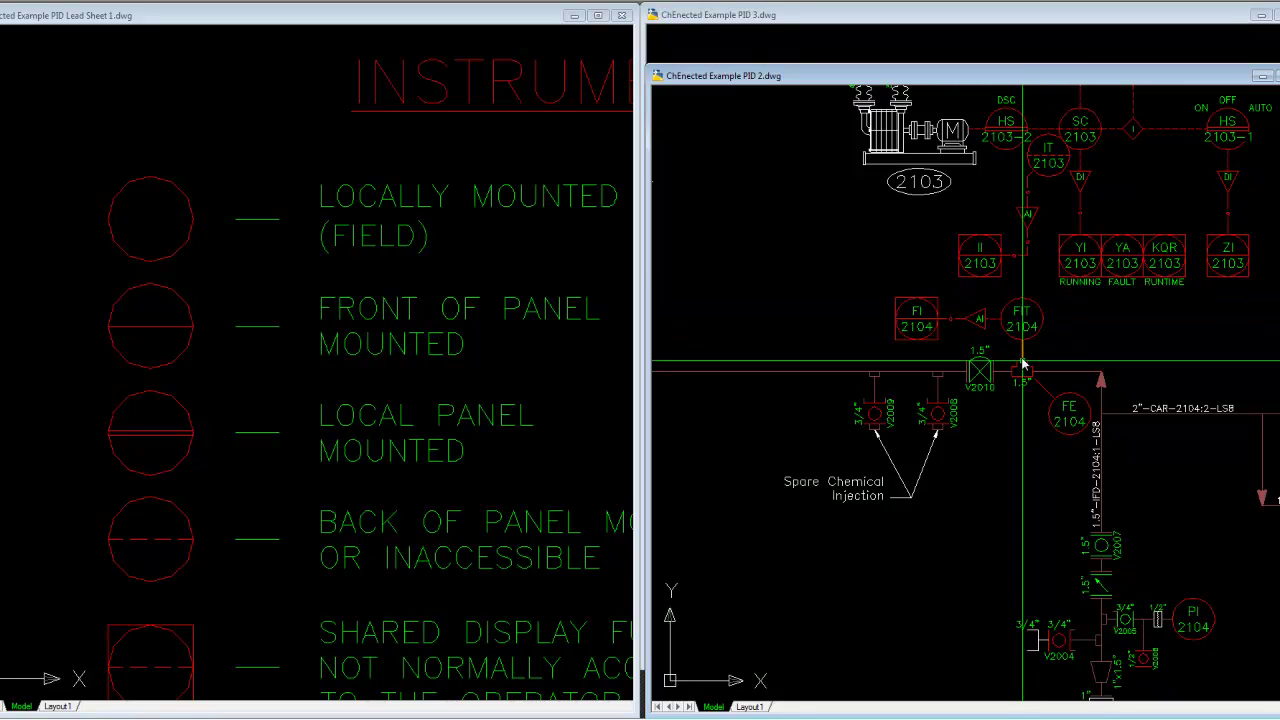
pyautogui.scroll(-3, 1021, 352)
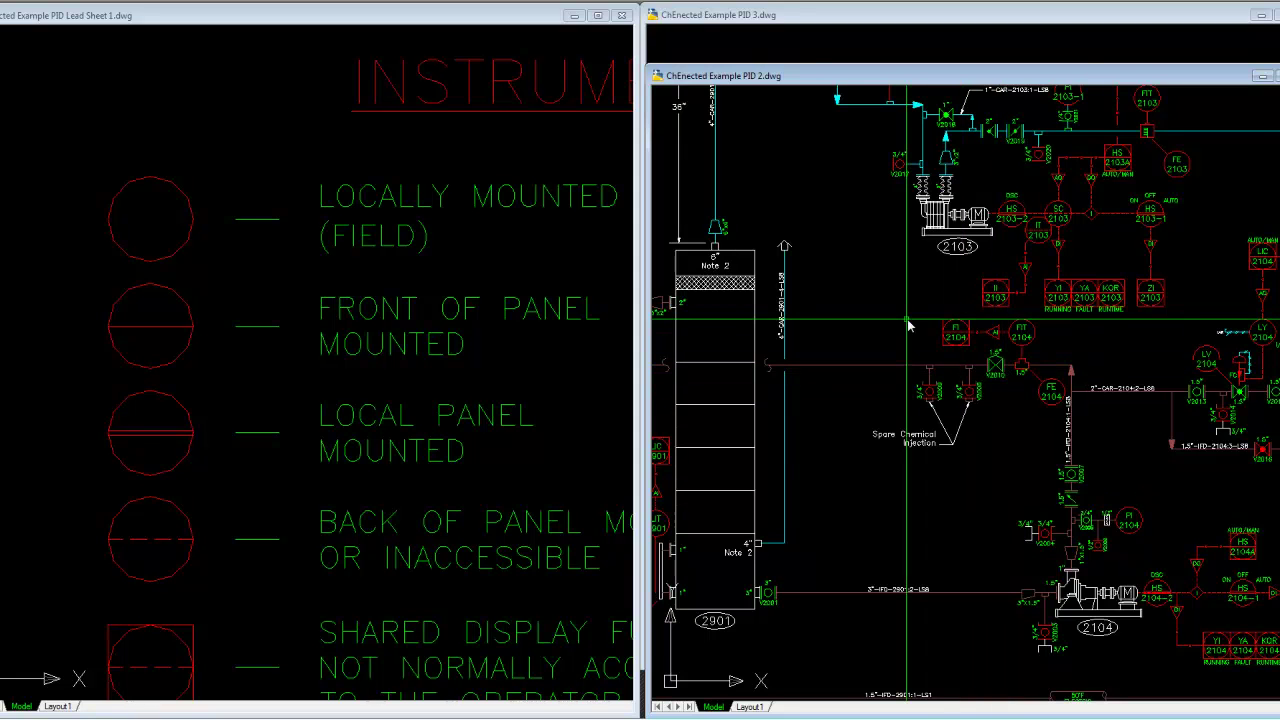
pyautogui.scroll(-2, 891, 330)
pyautogui.scroll(5, 689, 442)
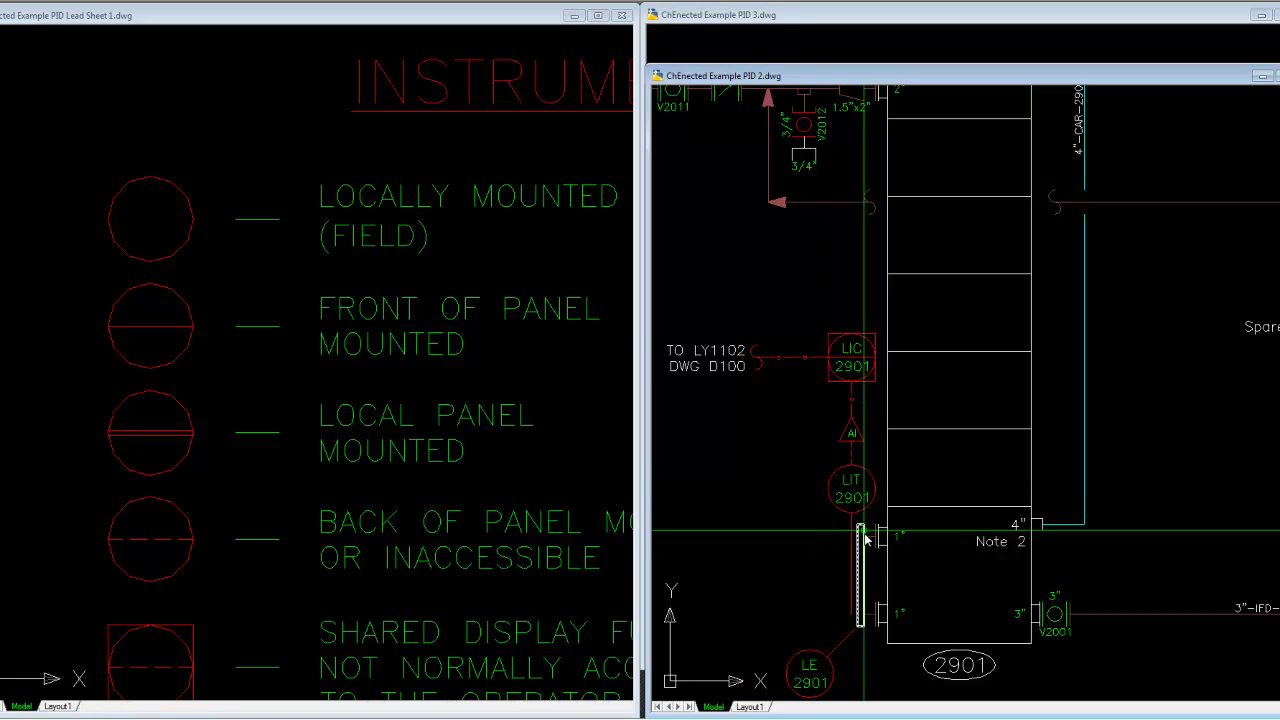
pyautogui.scroll(-5, 862, 540)
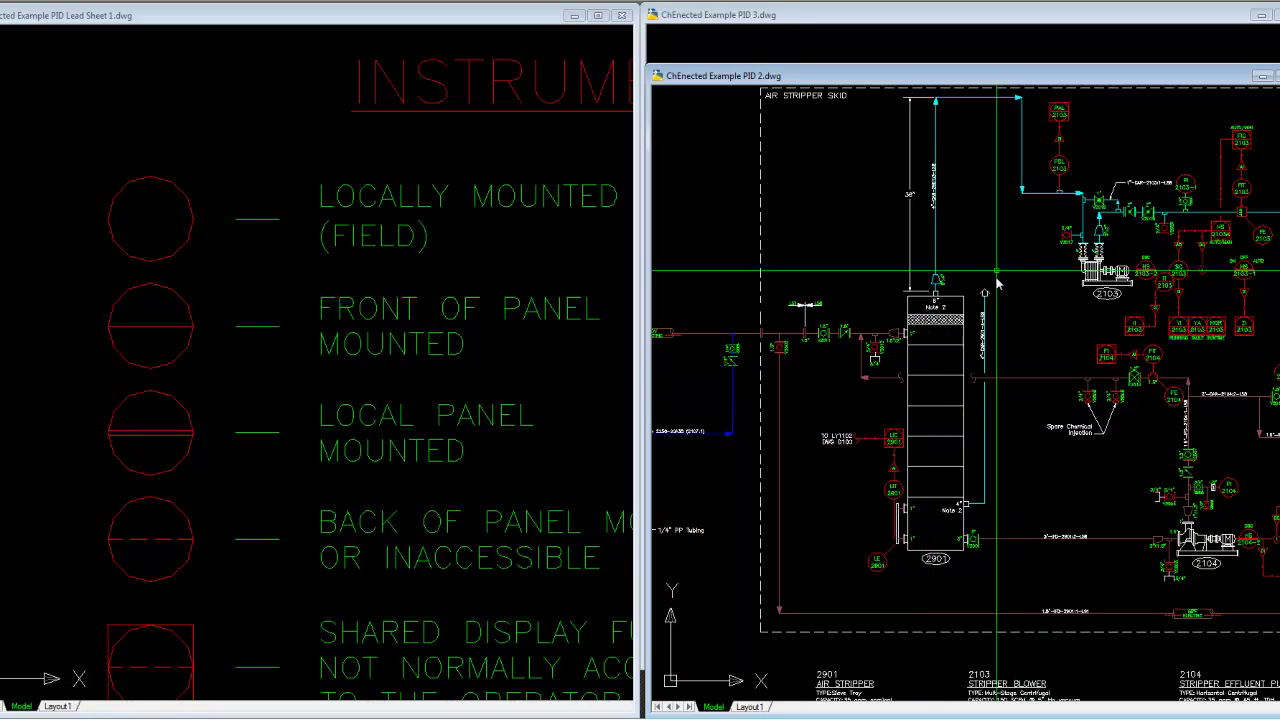
pyautogui.scroll(5, 1180, 210)
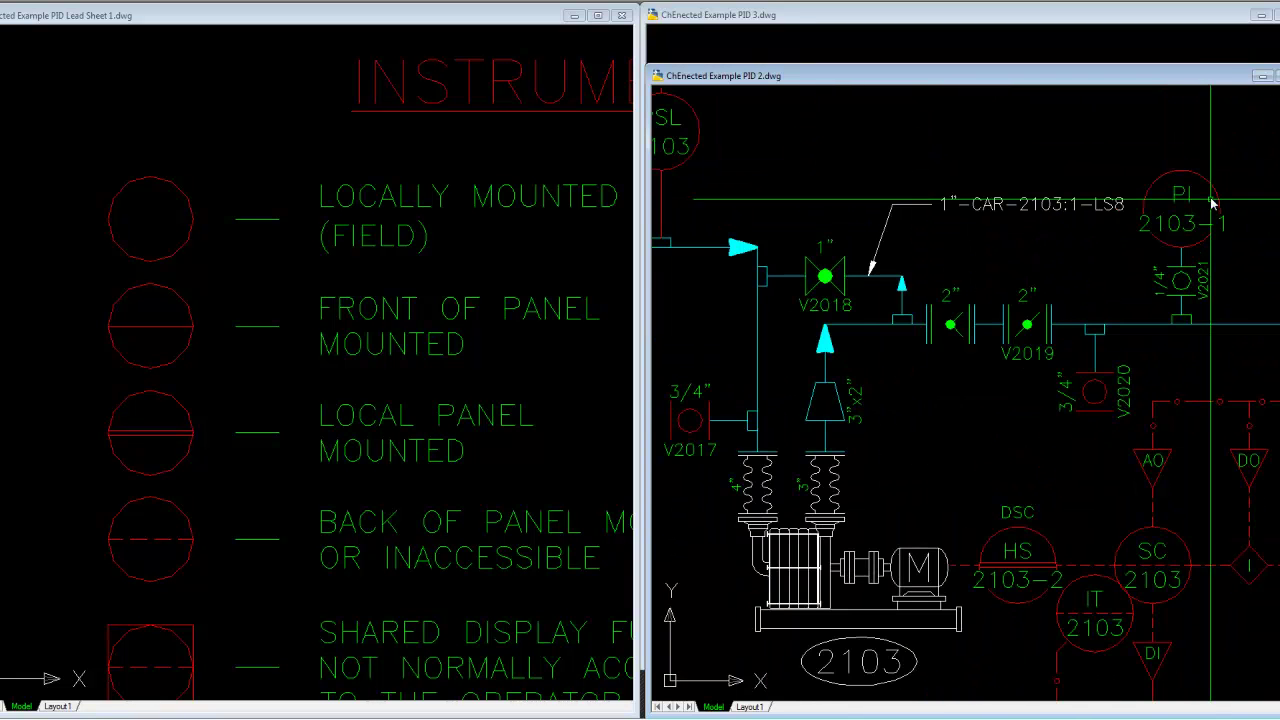
pyautogui.moveTo(1213, 204); pyautogui.dragTo(1001, 259, button='middle')
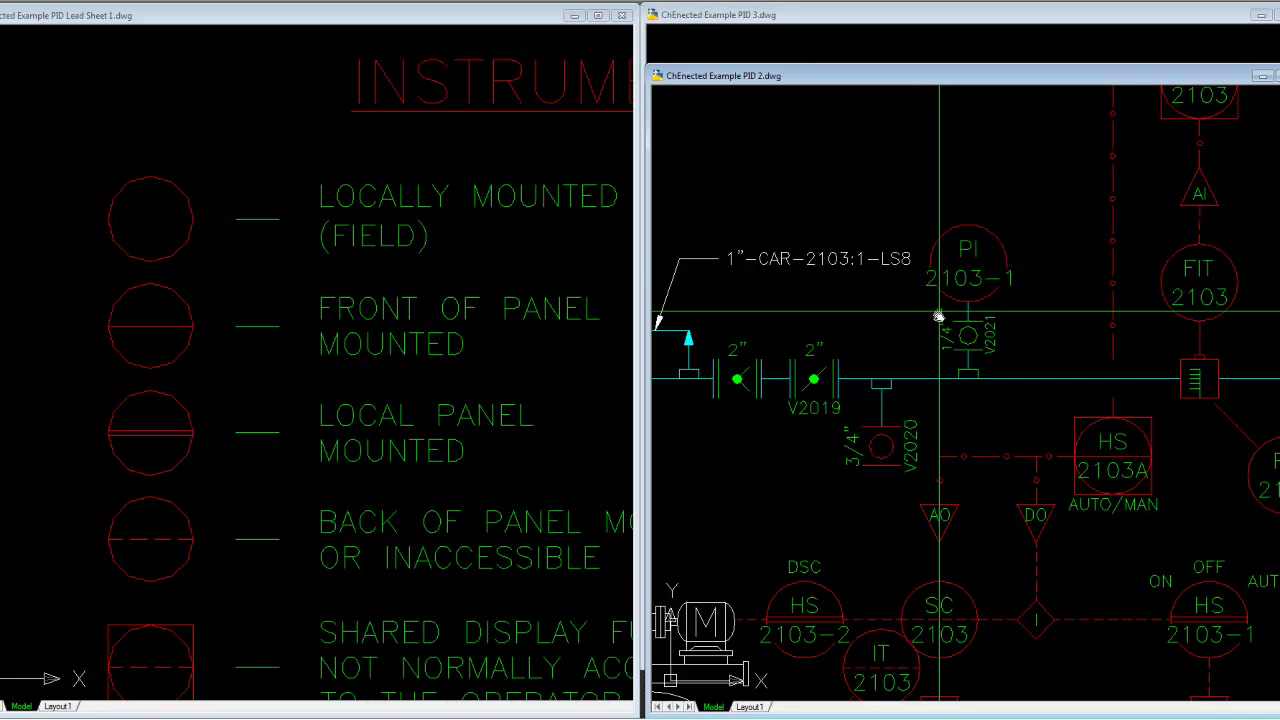
pyautogui.scroll(-2, 913, 311)
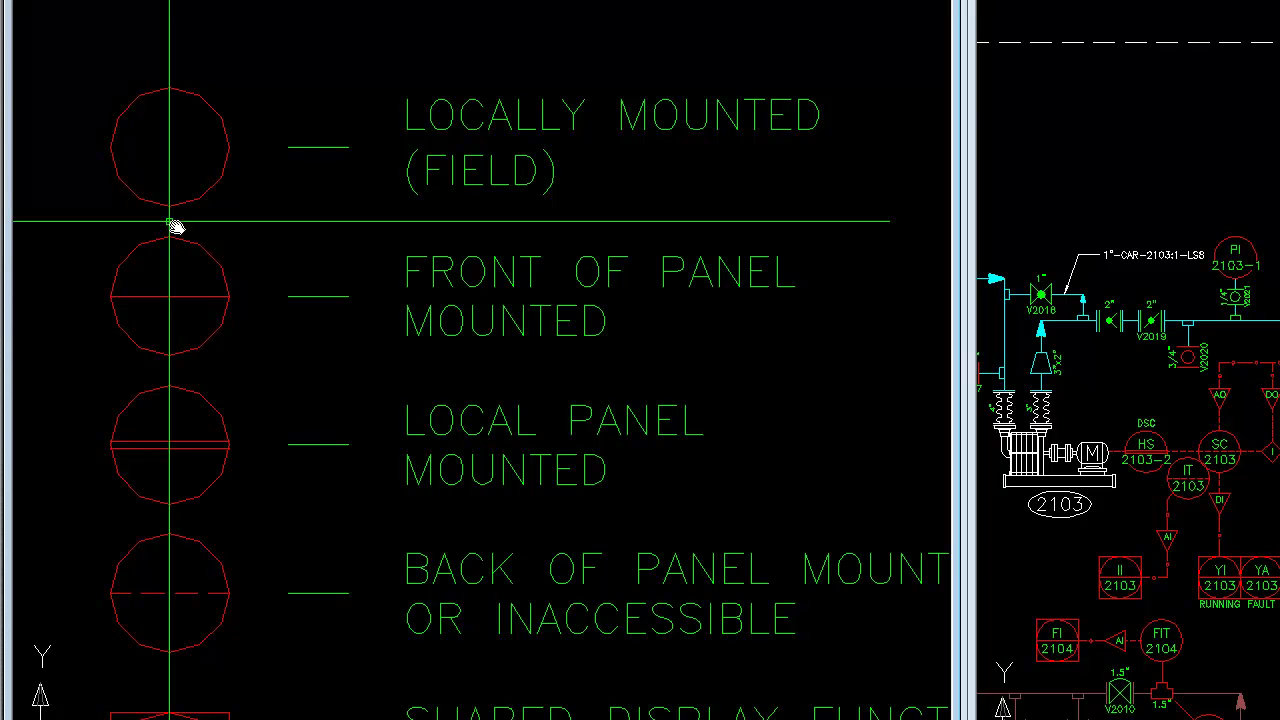
# Select and deselect the Local Panel Mounted circle, then zoom out to the full INSTRUMENT SYMBOLS heading
pyautogui.click(160, 390)
pyautogui.press('Escape')
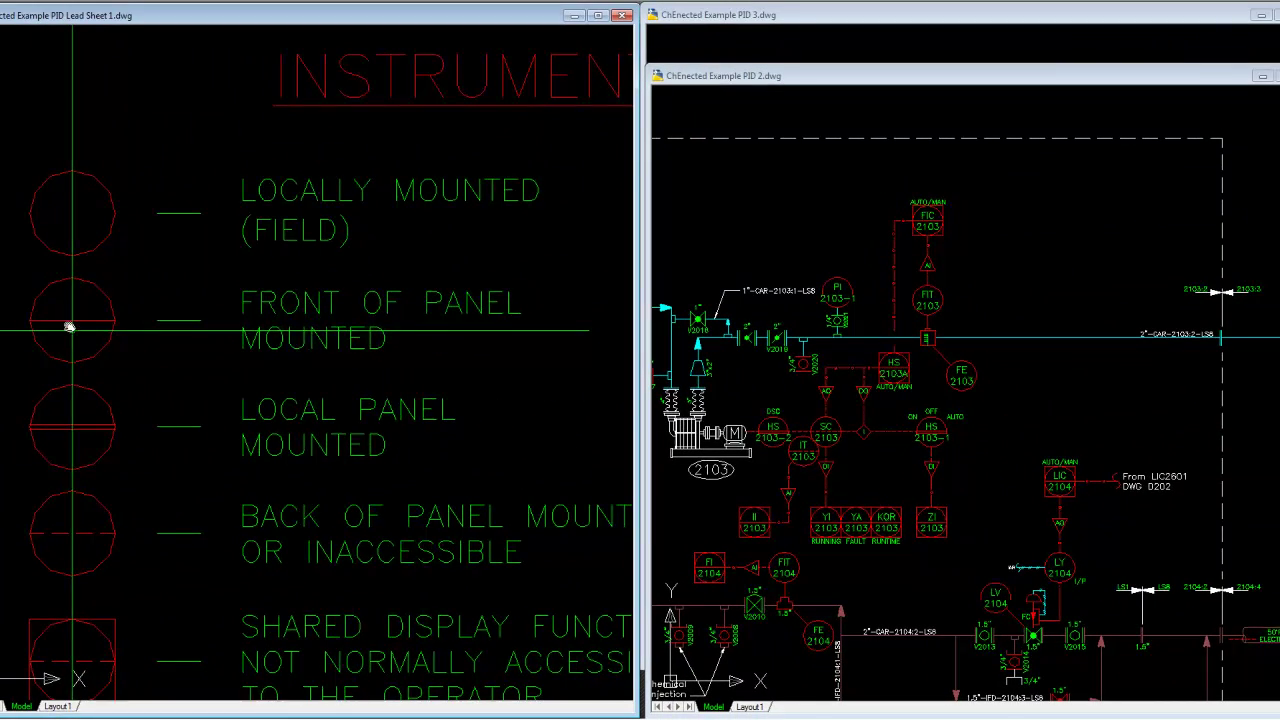
pyautogui.scroll(-2, 171, 346)
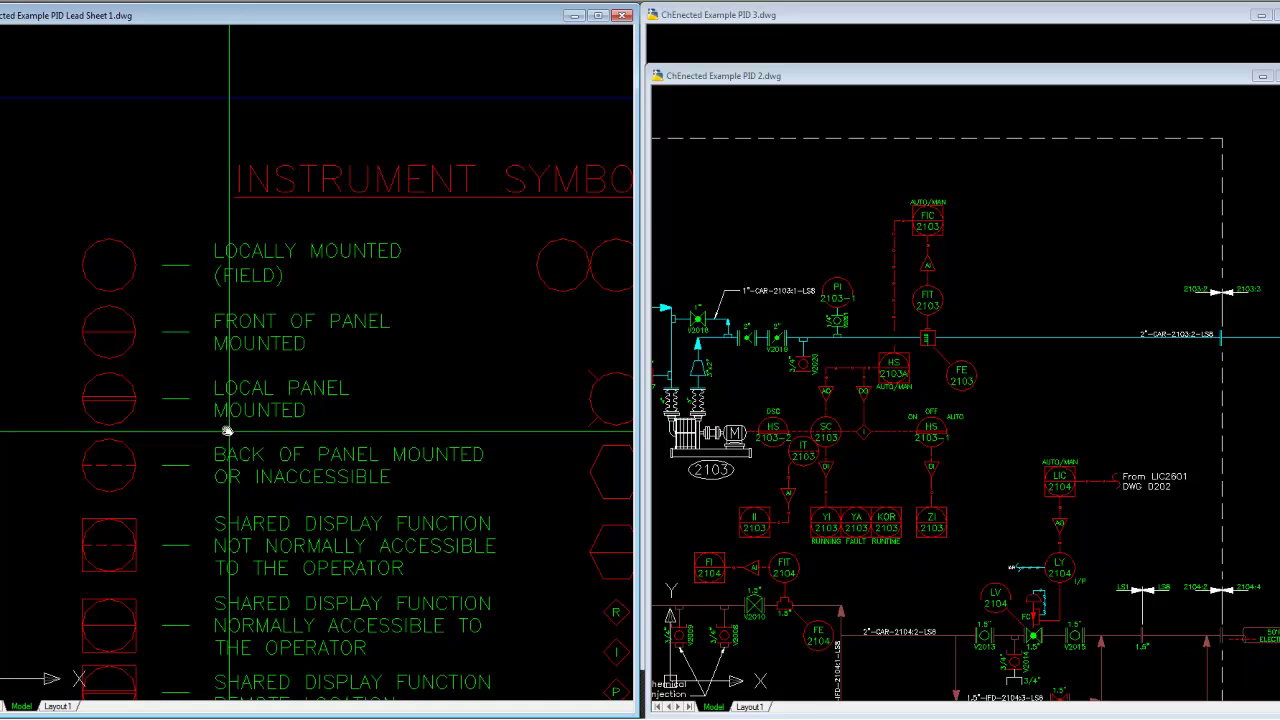
pyautogui.moveTo(228, 430); pyautogui.dragTo(151, 432, button='middle')
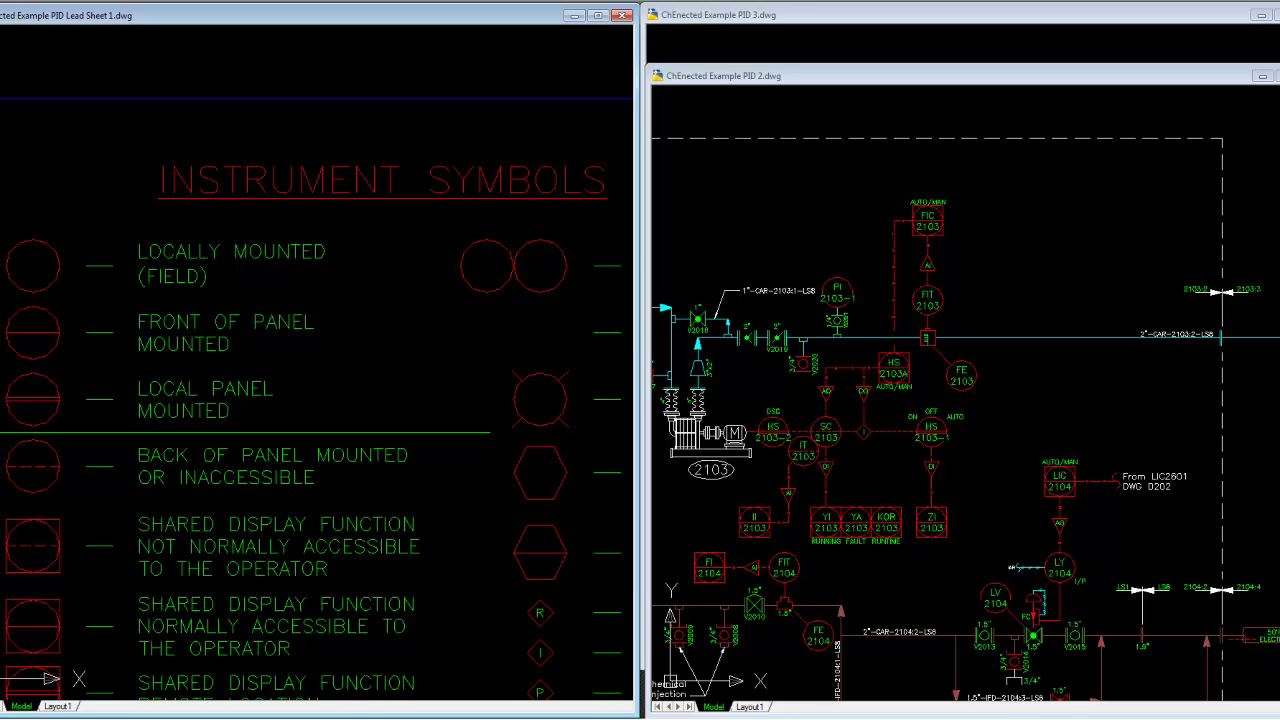
# Zoom into the Locally Mounted and Front of Panel circles, checking the Front of Panel symbol's properties
pyautogui.scroll(2, 2, 472)
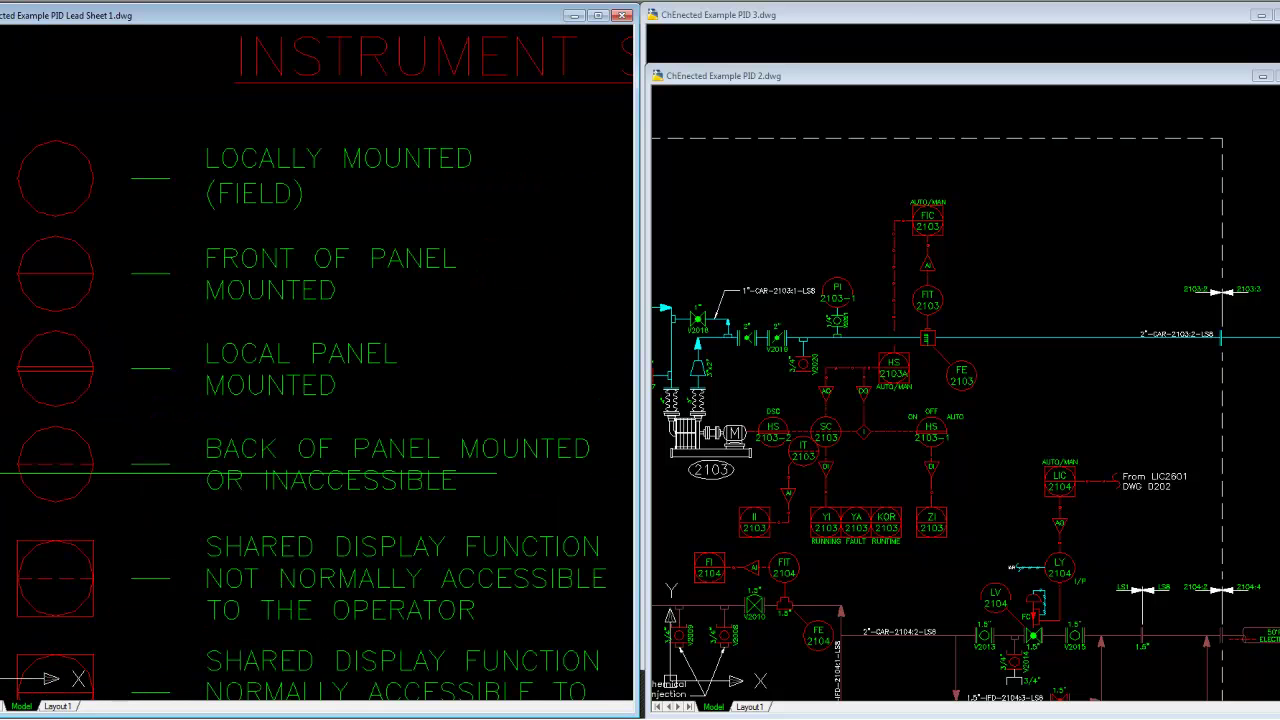
pyautogui.scroll(1, 2, 492)
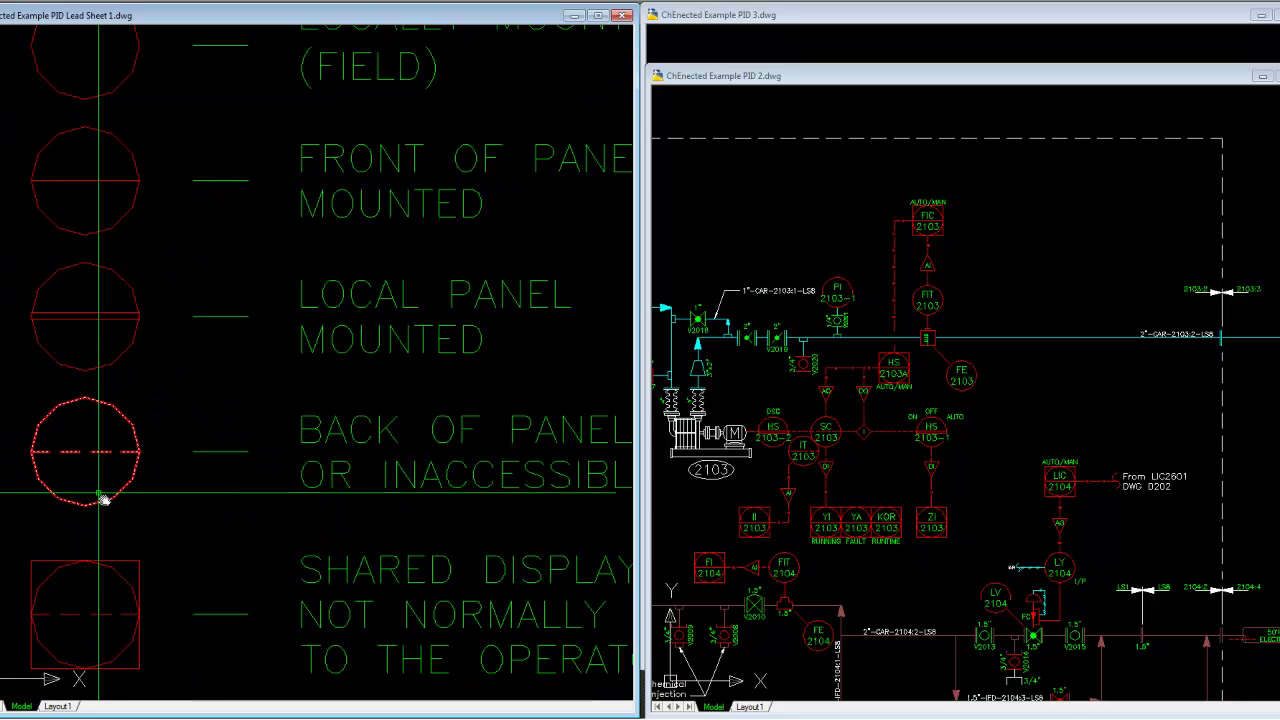
pyautogui.scroll(-2, 100, 500)
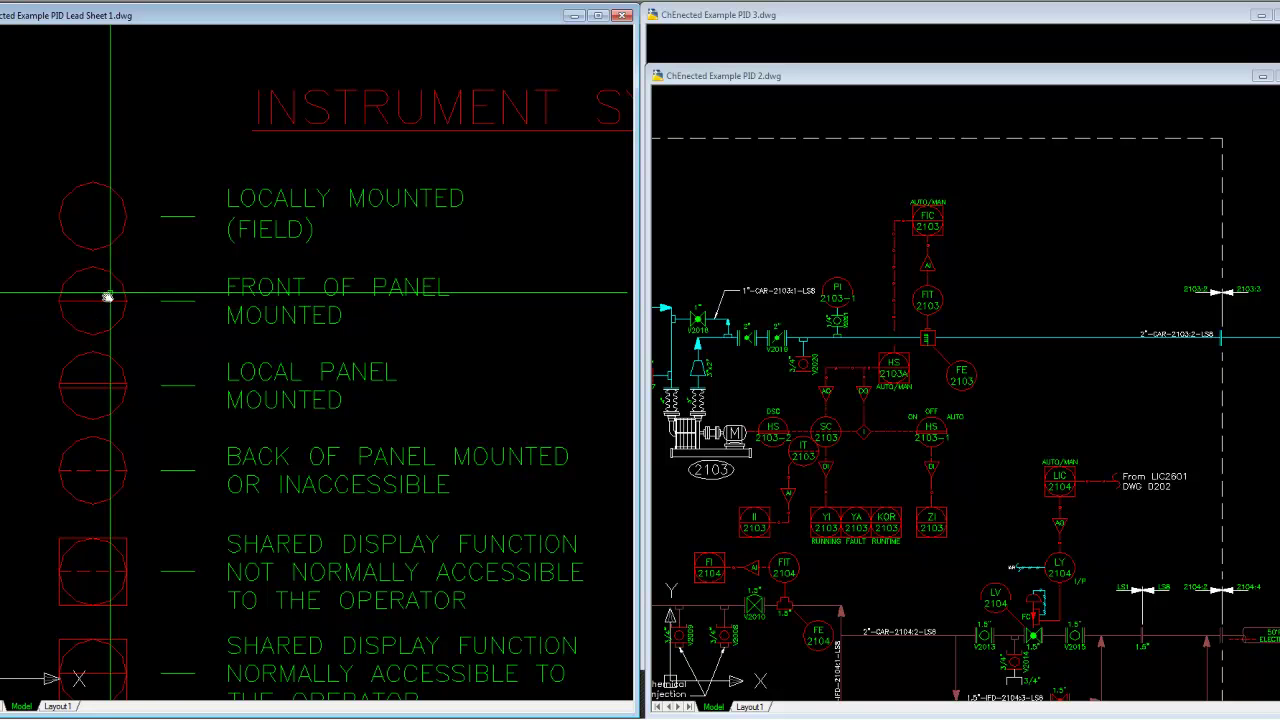
pyautogui.moveTo(82, 302)
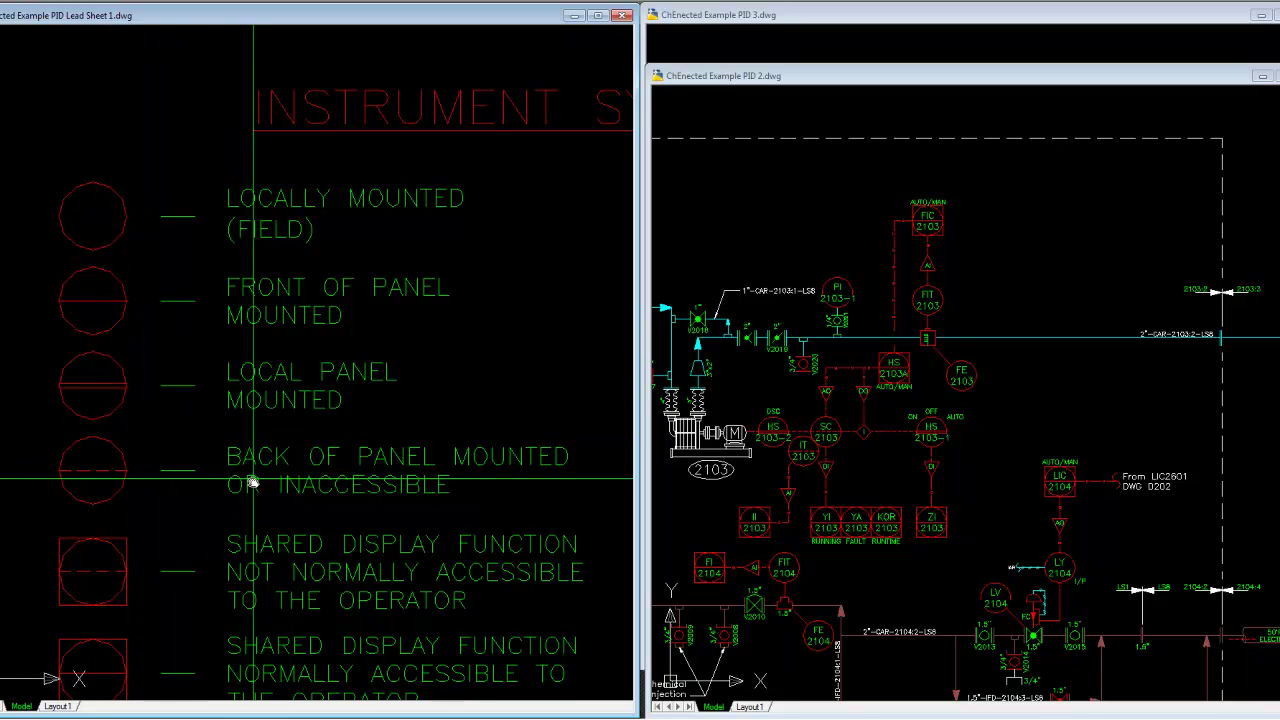
pyautogui.scroll(-3, 360, 450)
# Pan the lead sheet to the shared-housing, pilot light and host computer symbols; zoom PID 2 out to the stripper skid
pyautogui.moveTo(358, 449)
pyautogui.mouseDown(button='middle')
pyautogui.moveTo(374, 437)
pyautogui.moveTo(145, 465)
pyautogui.mouseUp(button='middle')
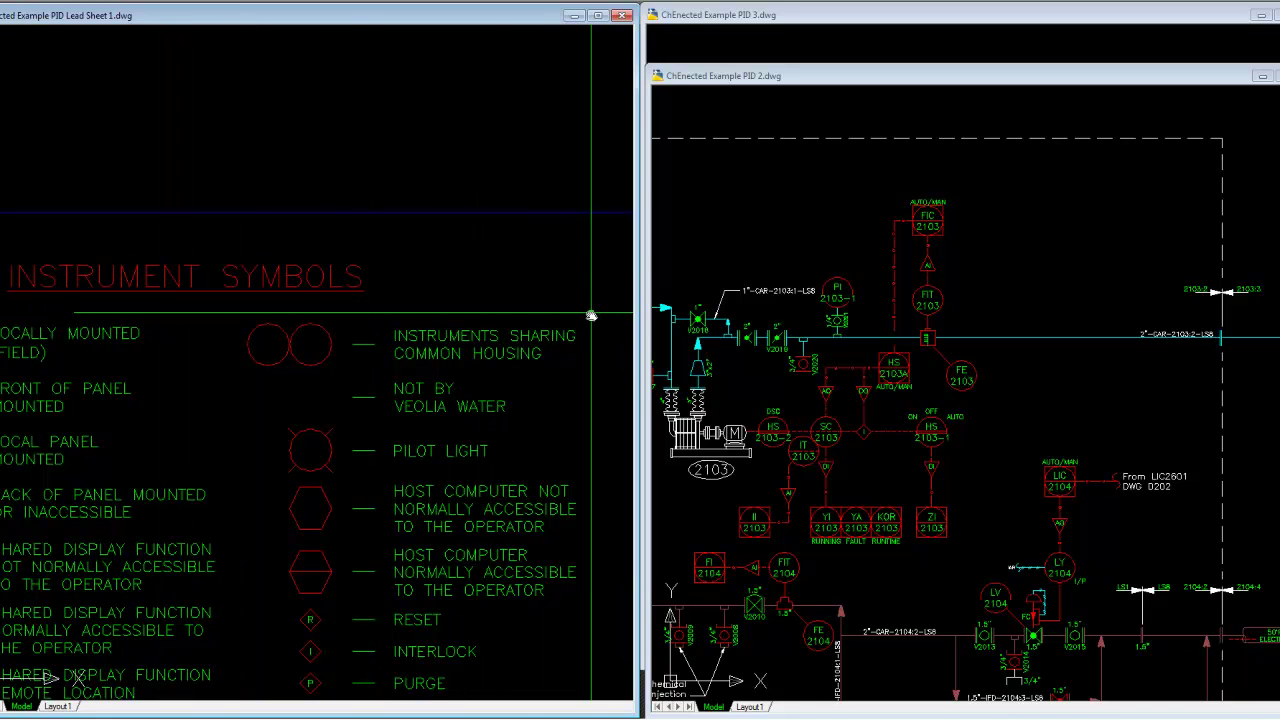
pyautogui.scroll(2, 585, 318)
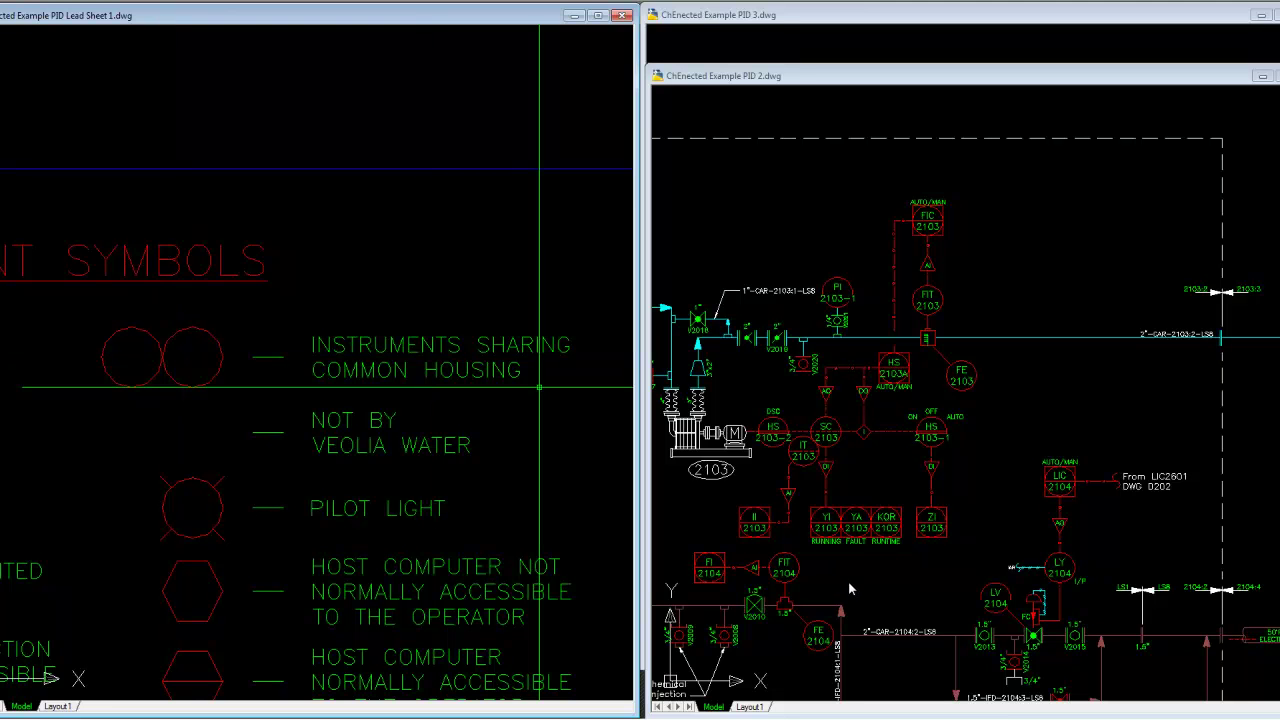
pyautogui.moveTo(849, 591)
pyautogui.mouseDown(button='middle')
pyautogui.moveTo(899, 541)
pyautogui.moveTo(949, 533)
pyautogui.moveTo(1004, 440)
pyautogui.moveTo(1083, 390)
pyautogui.mouseUp(button='middle')
pyautogui.scroll(-2, 949, 533)
# Bring PID 3 forward and place a red square on tank 1706's vertical instrument line
pyautogui.click(925, 15)
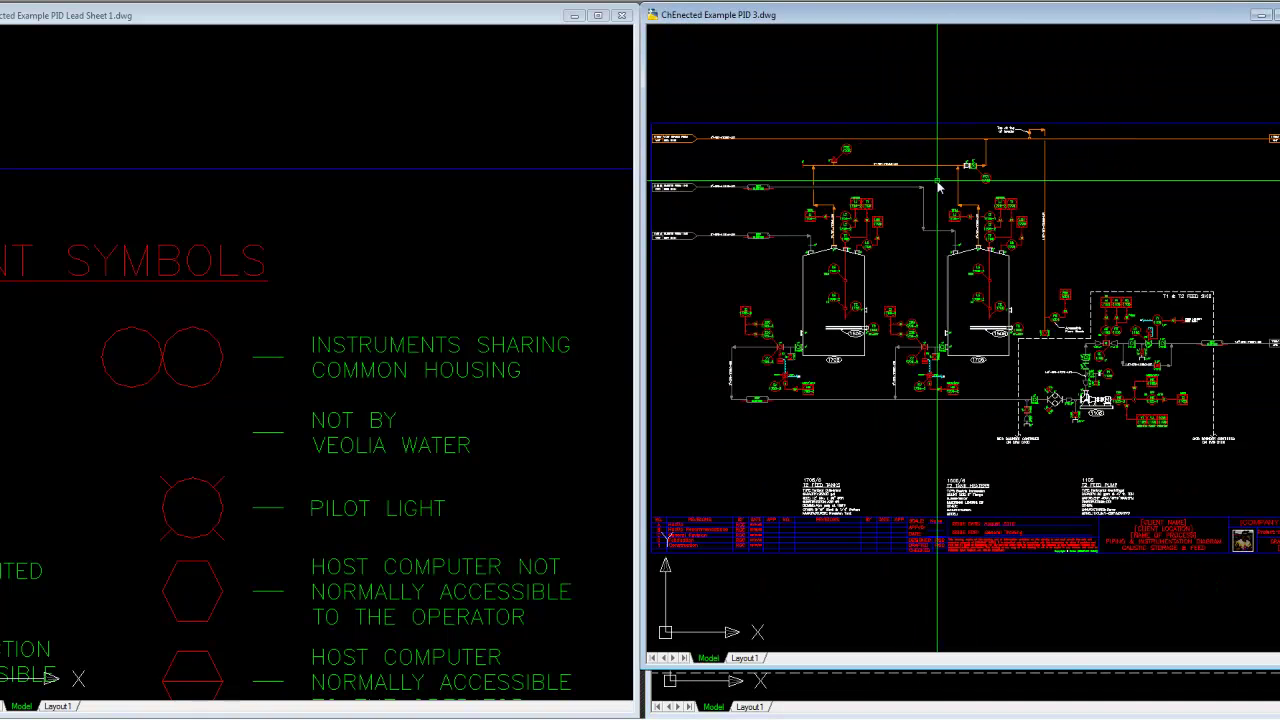
pyautogui.scroll(5, 953, 197)
pyautogui.scroll(4, 1095, 340)
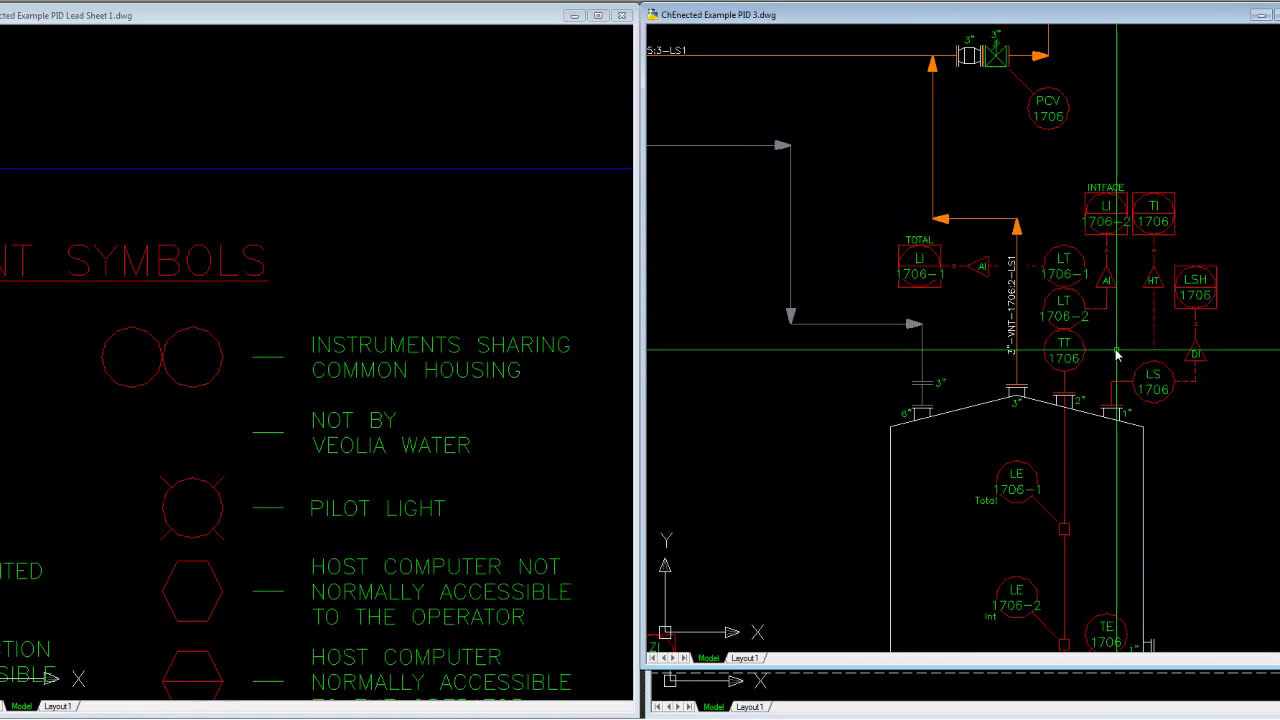
pyautogui.scroll(-6, 1095, 360)
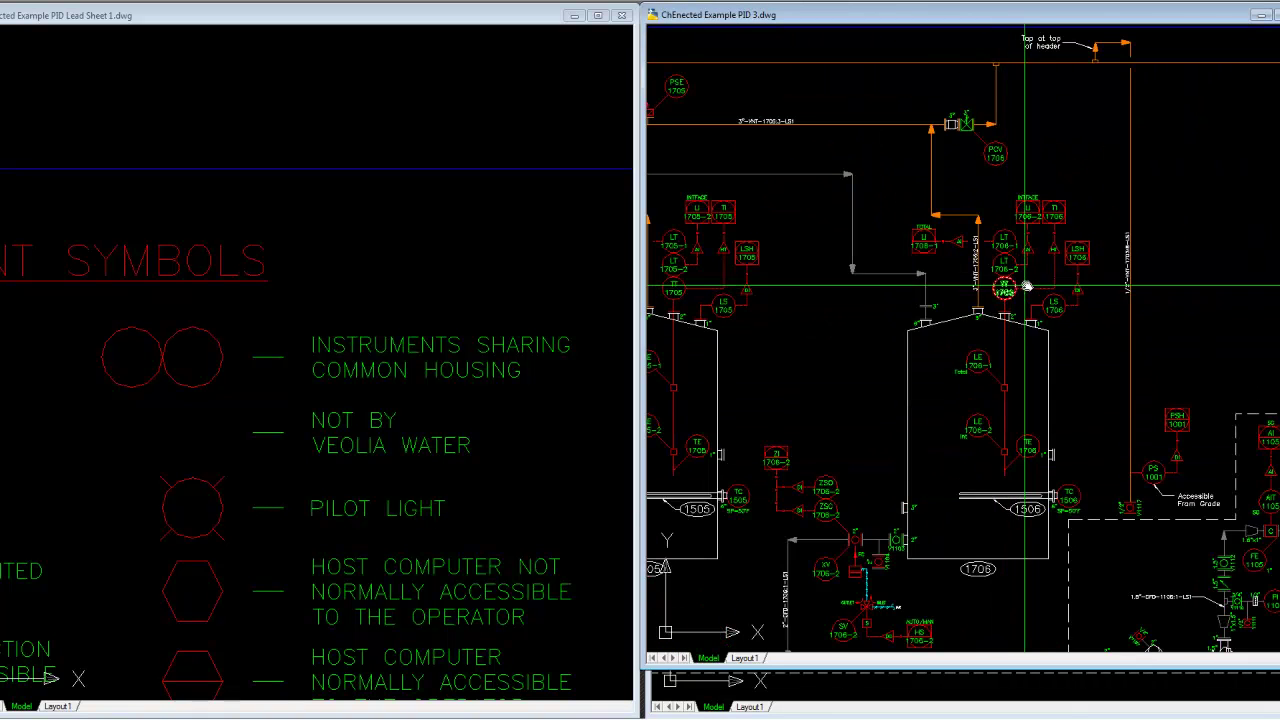
pyautogui.scroll(2, 1033, 302)
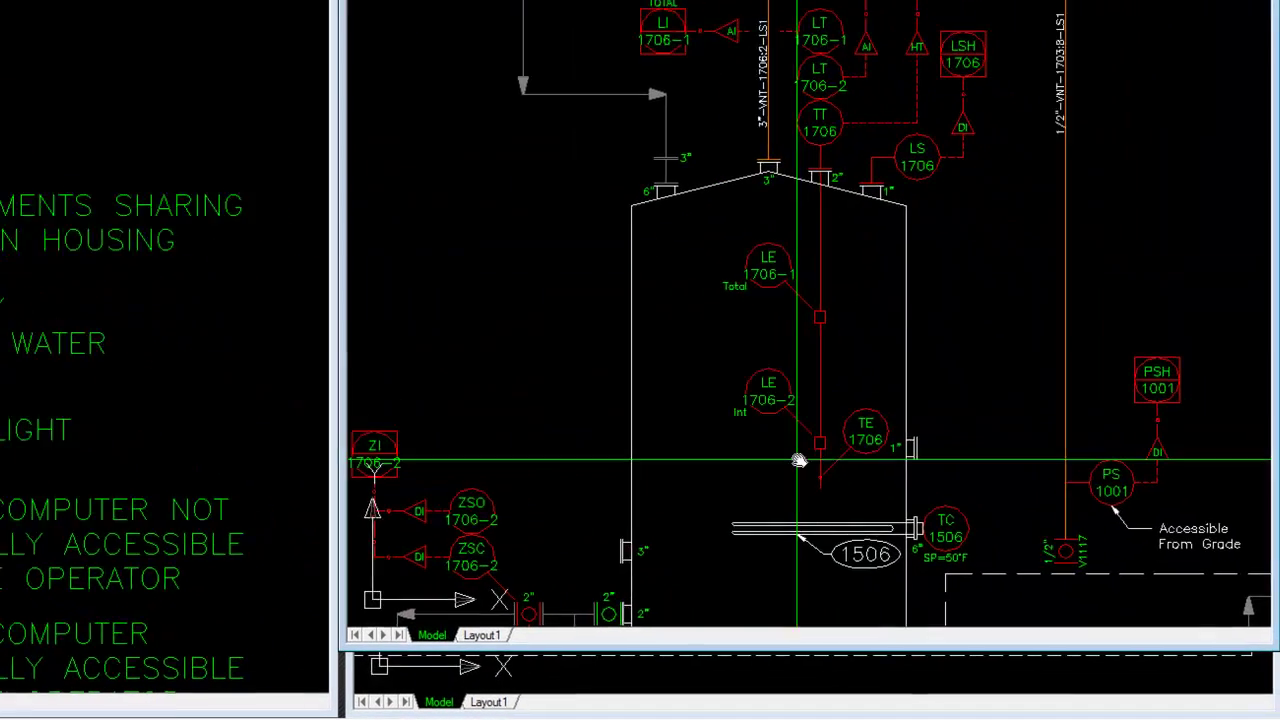
pyautogui.moveTo(757, 386); pyautogui.dragTo(731, 294, button='middle')
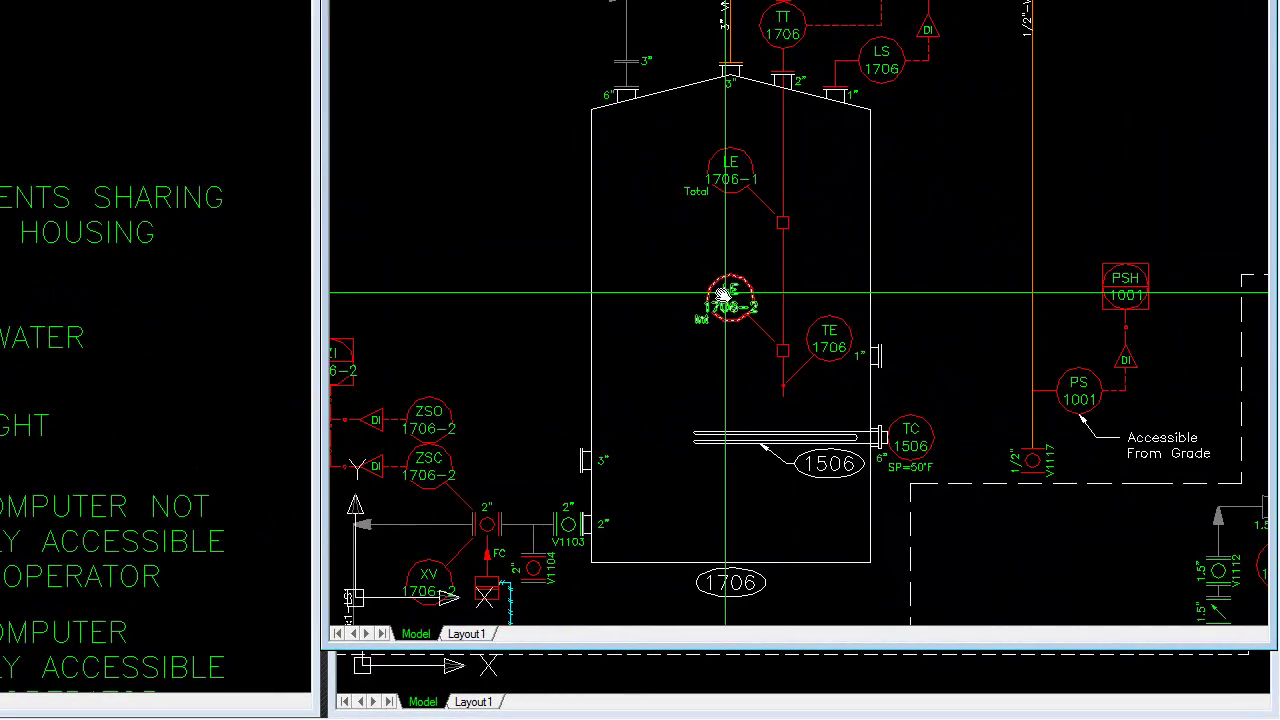
pyautogui.click(784, 351)
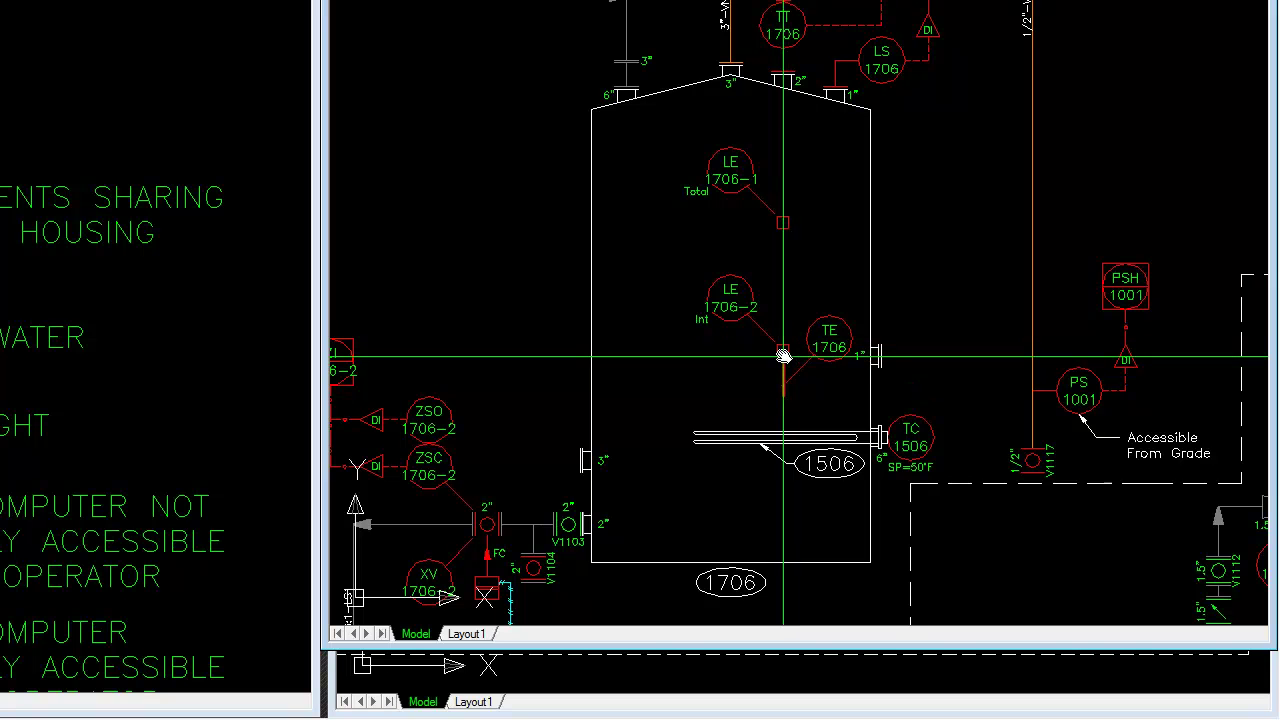
pyautogui.moveTo(783, 355)
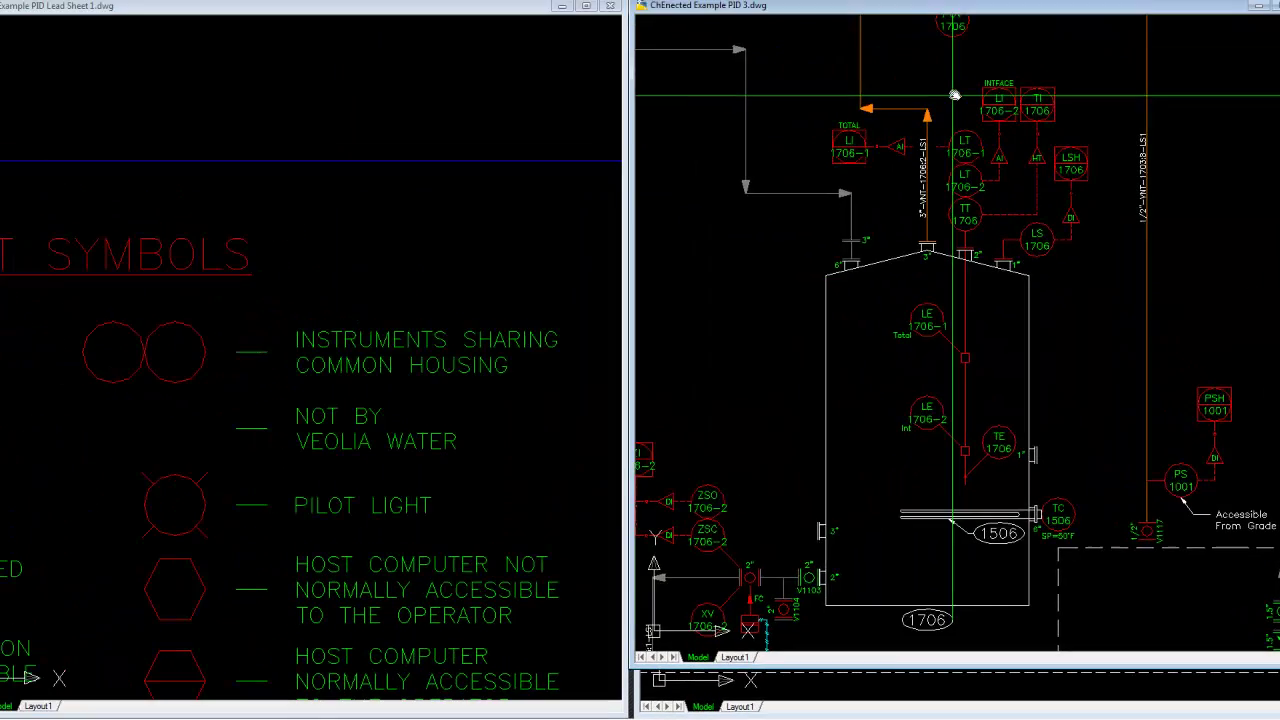
# Reattach the TE 1706 leader endpoint onto the red instrument line
pyautogui.scroll(2, 954, 95)
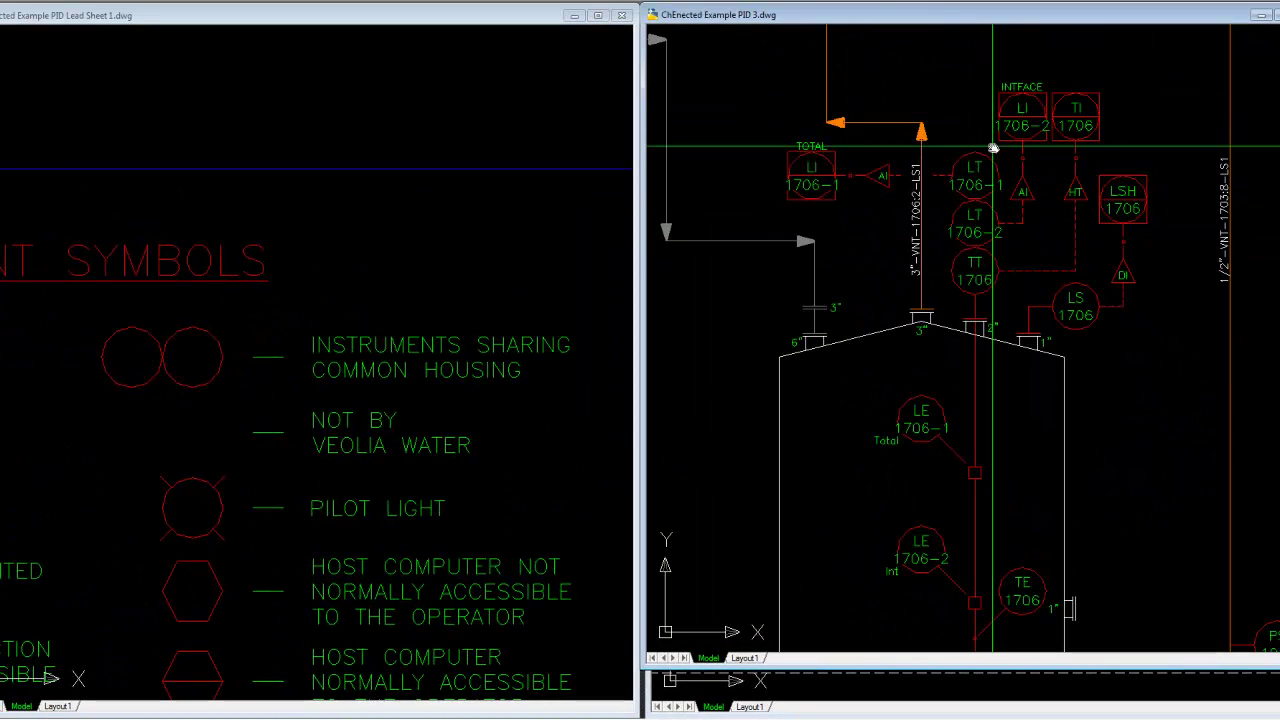
pyautogui.scroll(2, 971, 180)
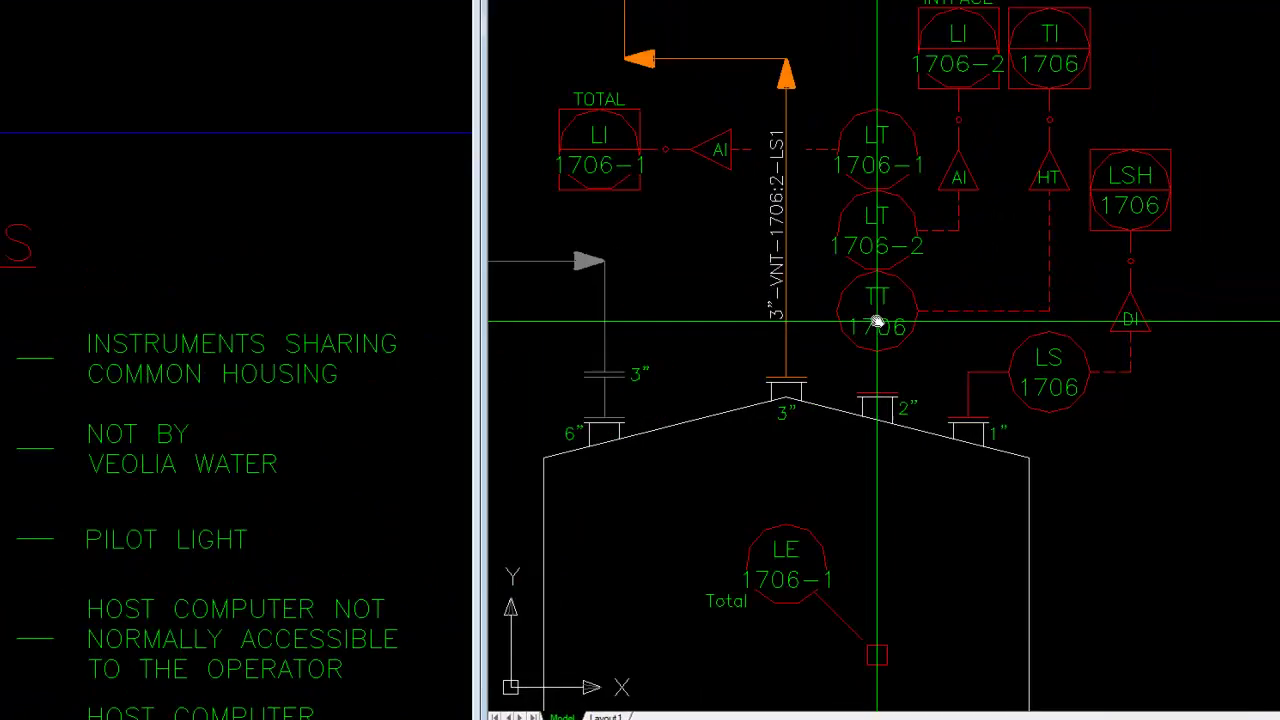
pyautogui.moveTo(863, 325); pyautogui.dragTo(824, 195, button='middle')
pyautogui.moveTo(874, 304); pyautogui.dragTo(874, 263, button='middle')
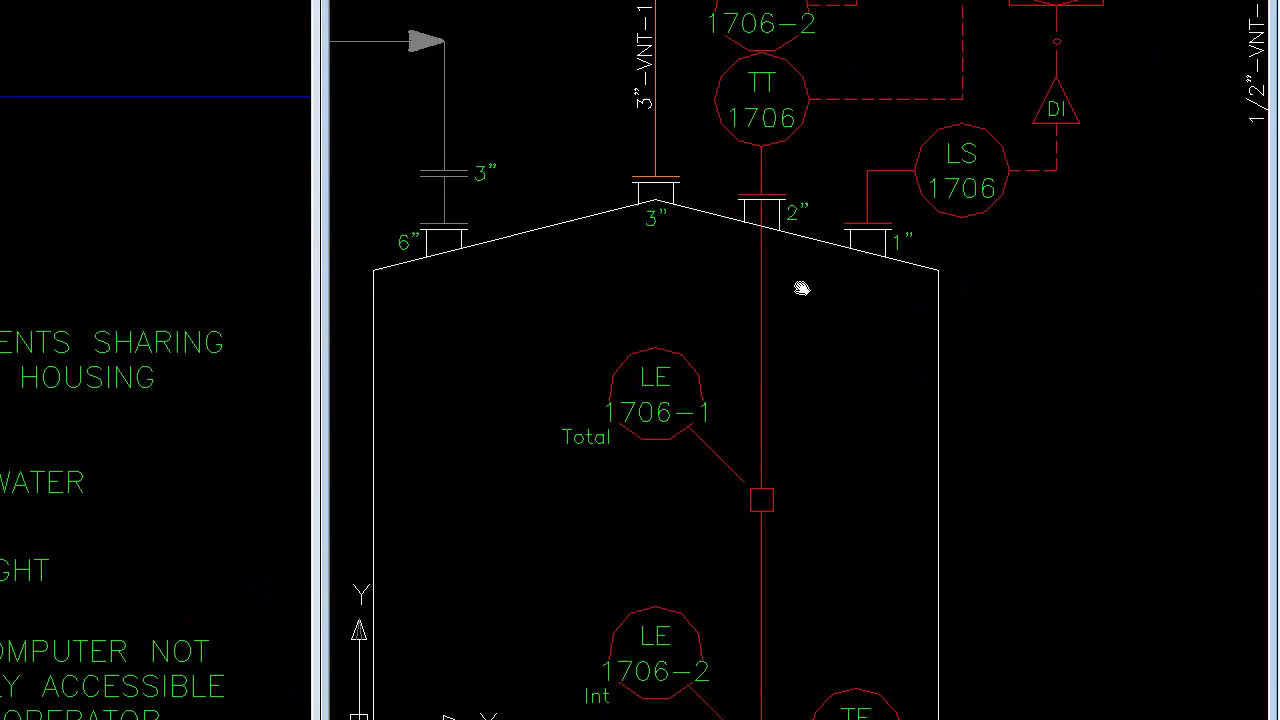
pyautogui.moveTo(798, 255); pyautogui.dragTo(794, 196, button='middle')
pyautogui.moveTo(770, 654); pyautogui.dragTo(765, 615, button='middle')
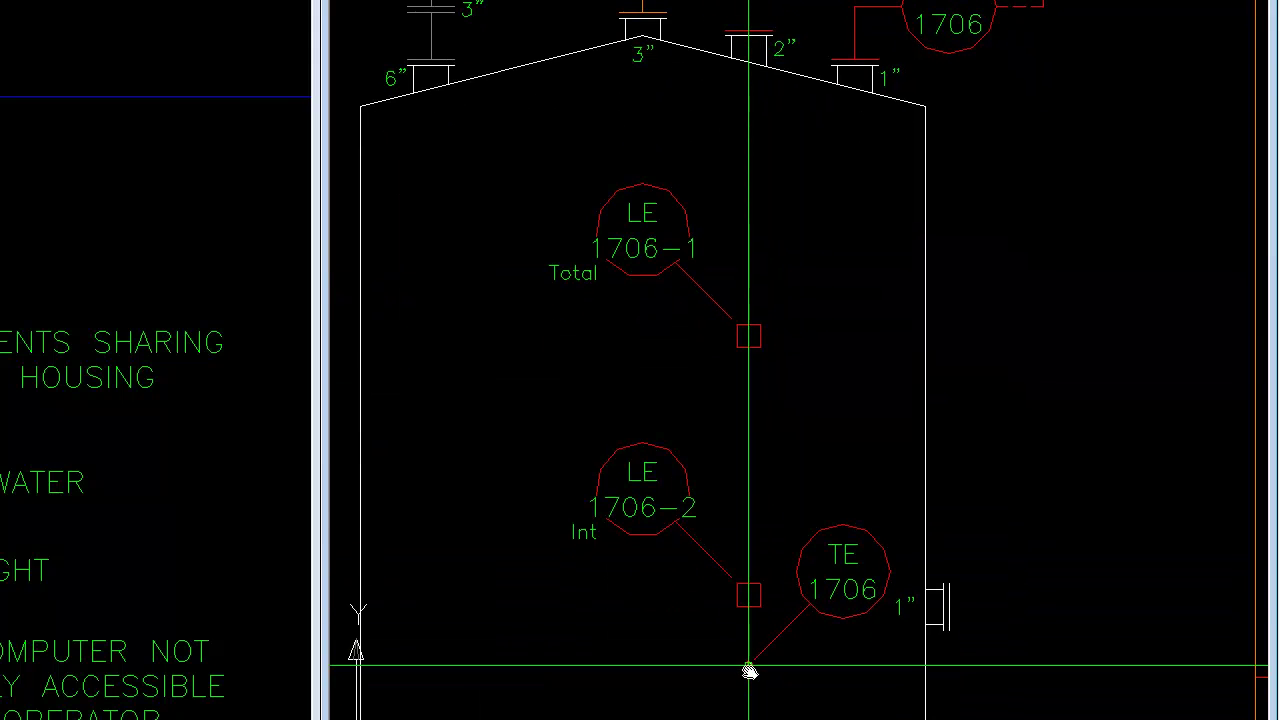
pyautogui.click(758, 663)
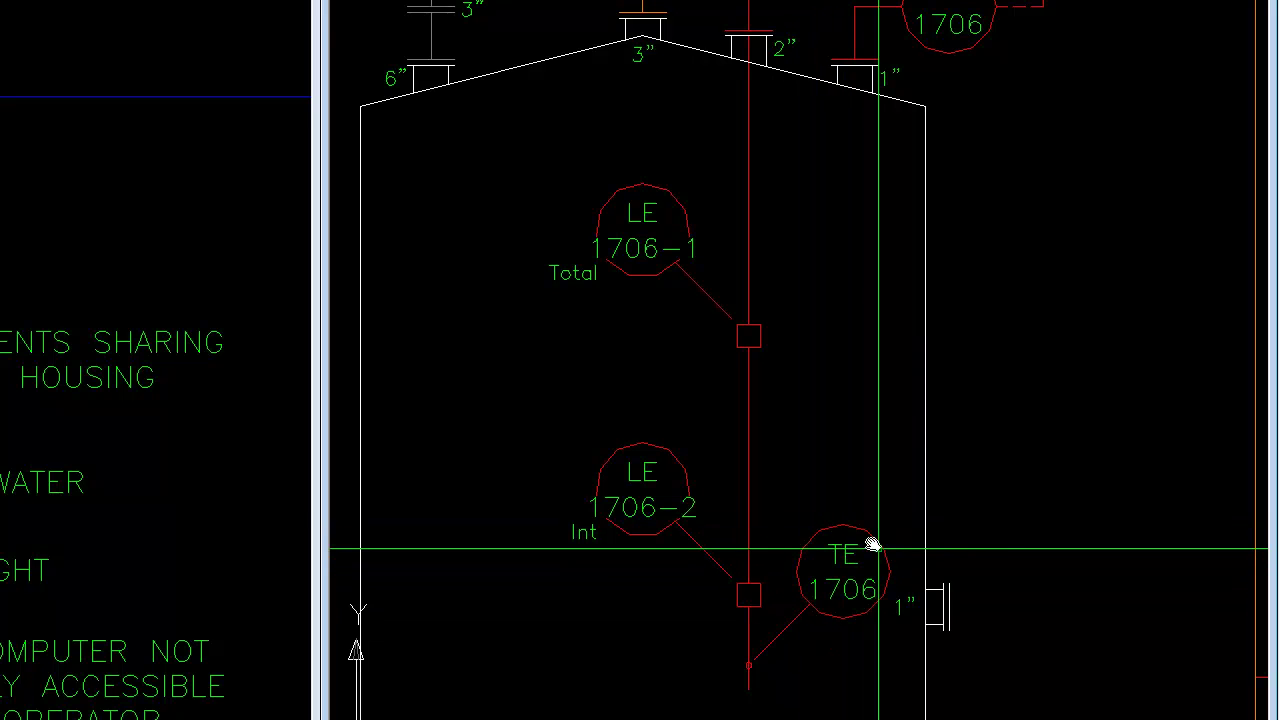
# Check the TT 1706 bubble and tank-top instruments, then zoom out to the whole drawing
pyautogui.moveTo(840, 318); pyautogui.dragTo(783, 449, button='middle')
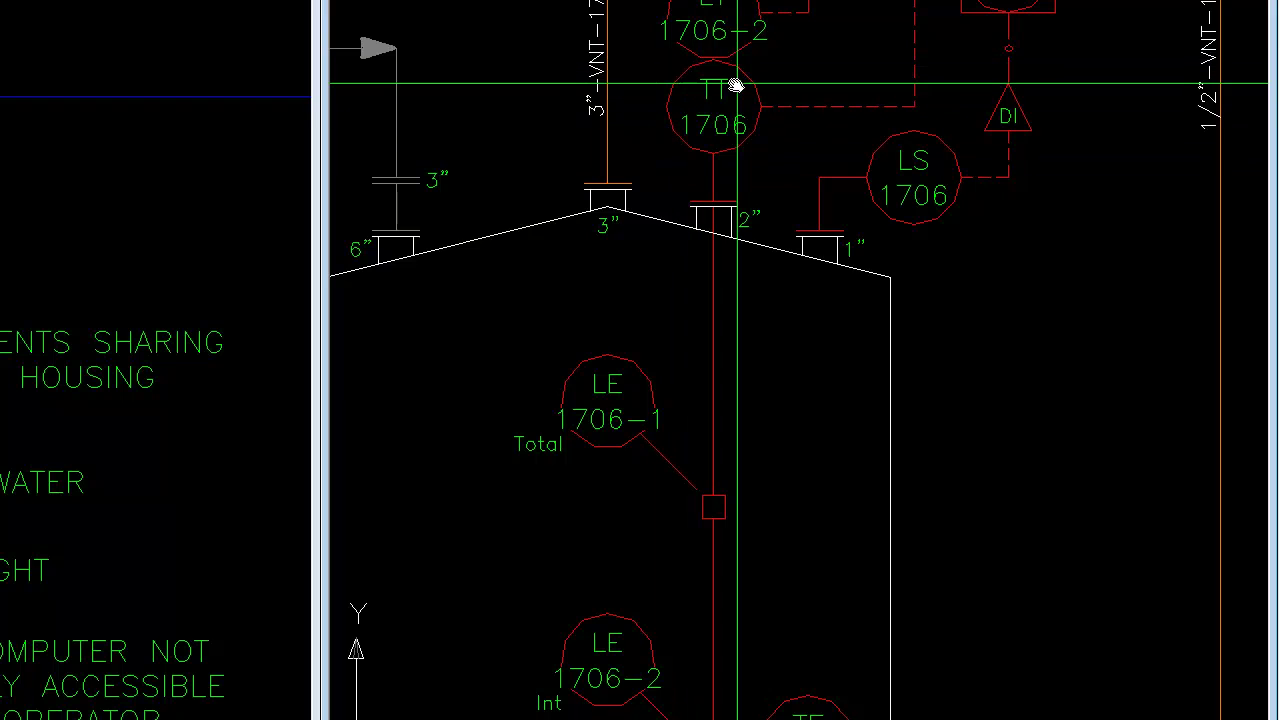
pyautogui.moveTo(697, 92); pyautogui.dragTo(686, 277, button='middle')
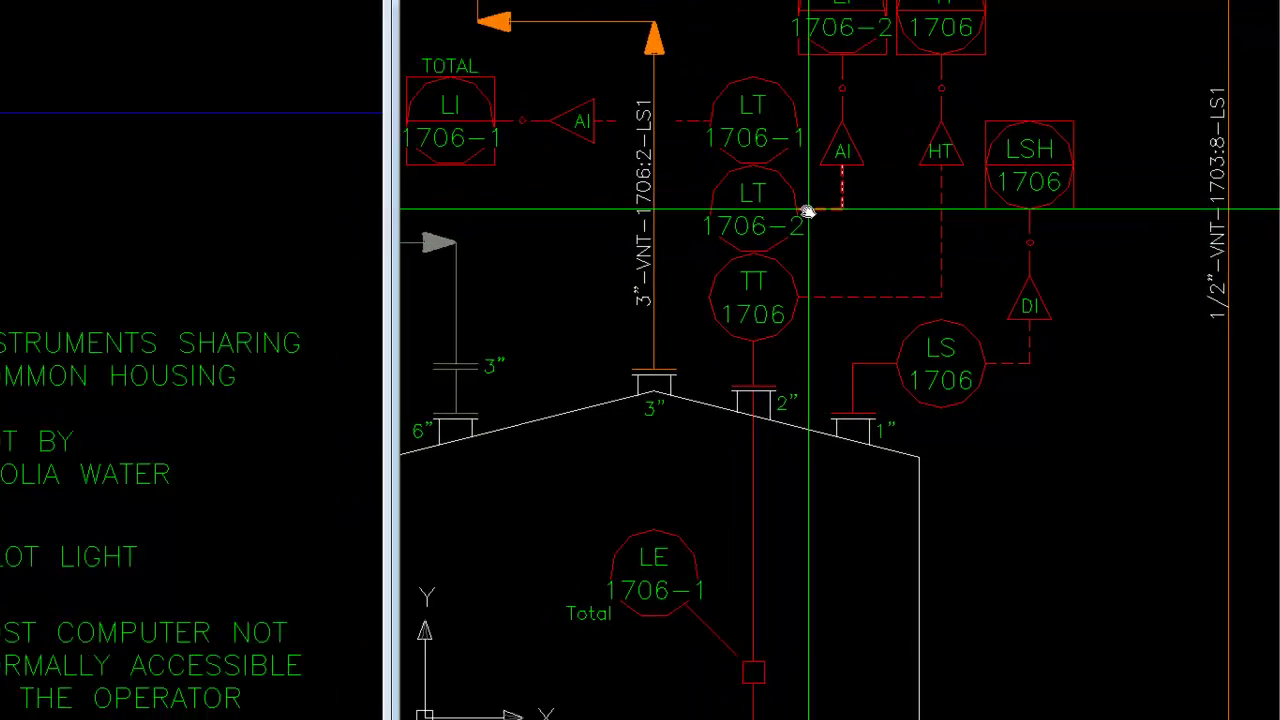
pyautogui.scroll(-2, 920, 418)
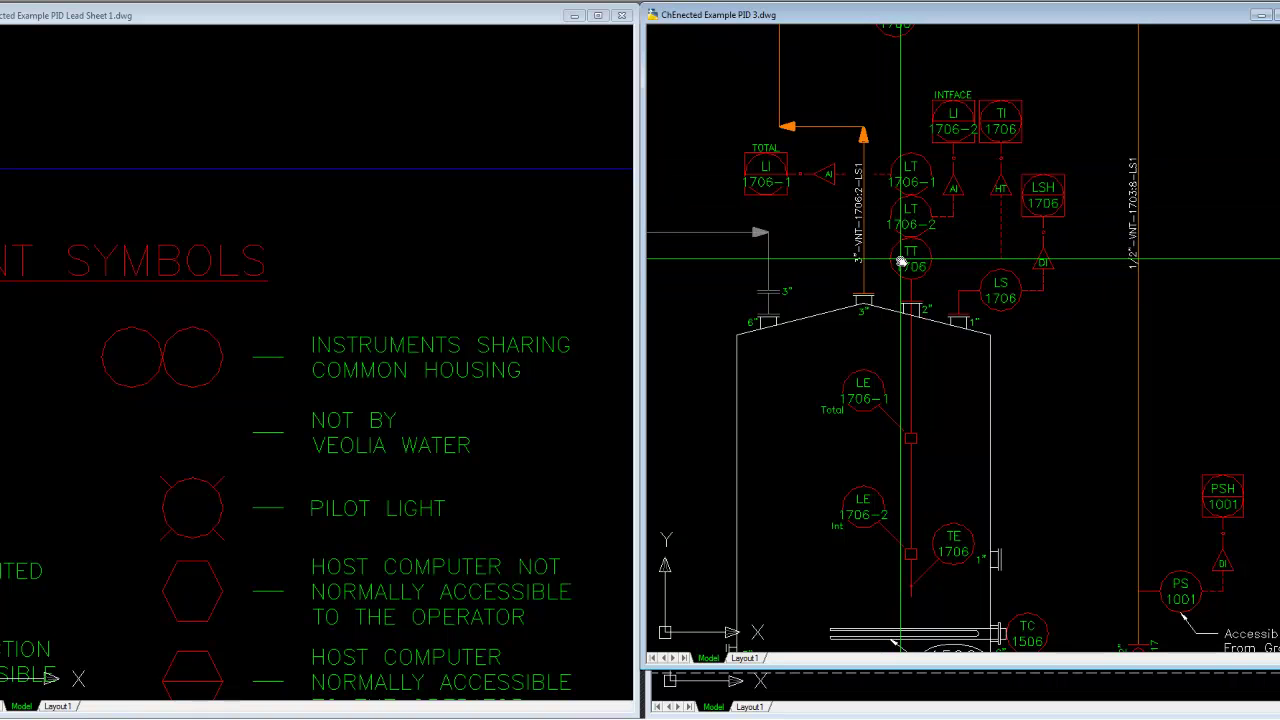
pyautogui.scroll(-6, 900, 262)
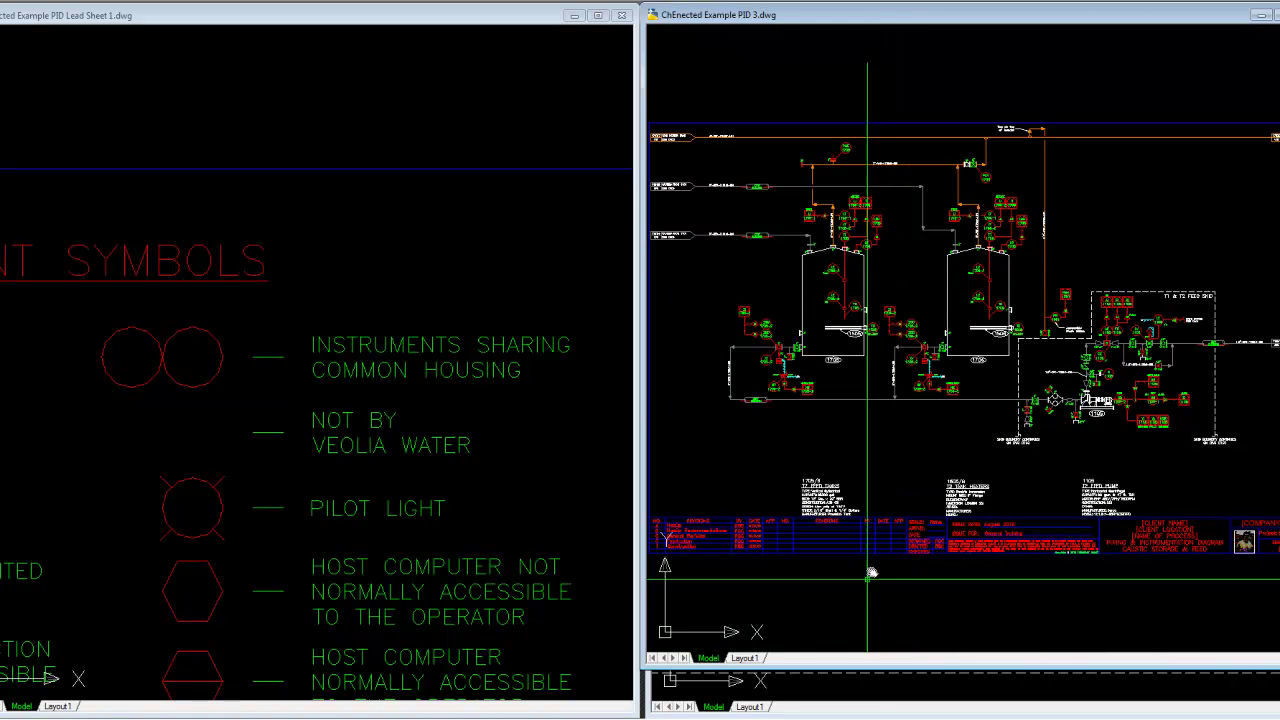
# Zoom PID 2 onto the defoamer pump and select its motor block to inspect SC 2107
pyautogui.click(883, 690)
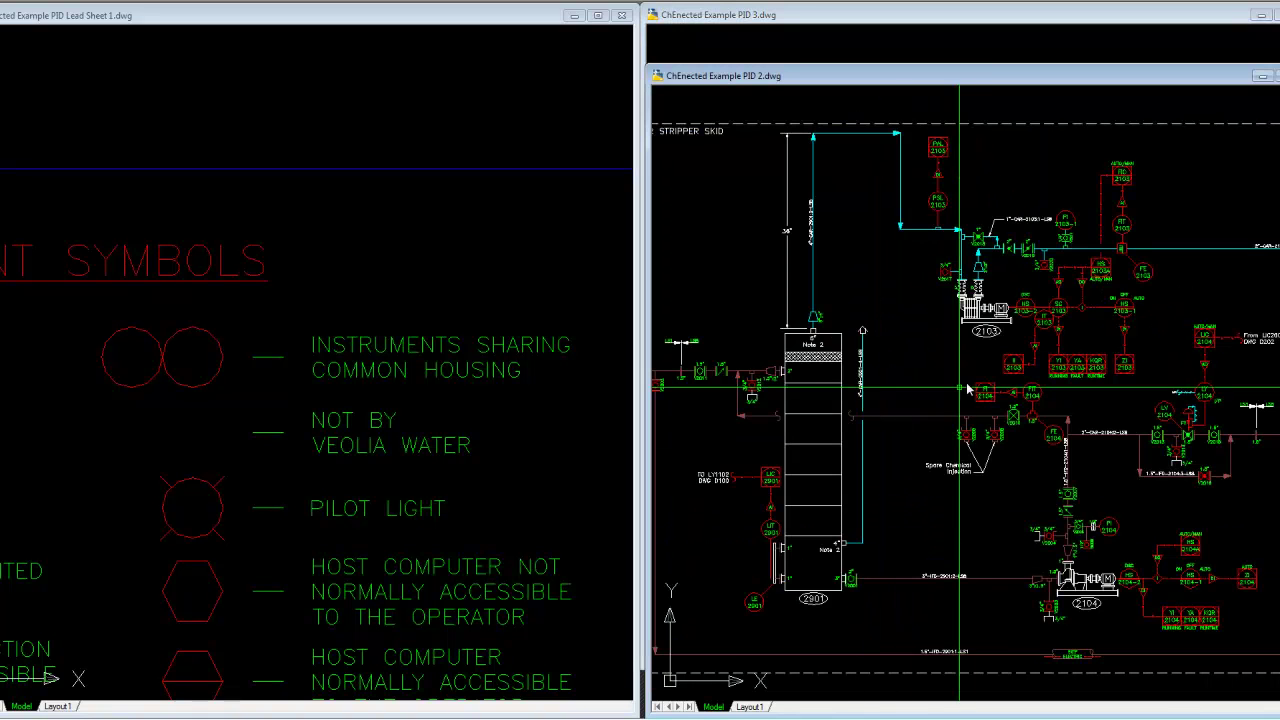
pyautogui.moveTo(986, 320); pyautogui.dragTo(1095, 293, button='middle')
pyautogui.scroll(4, 680, 533)
pyautogui.scroll(-2, 754, 545)
pyautogui.click(962, 448)
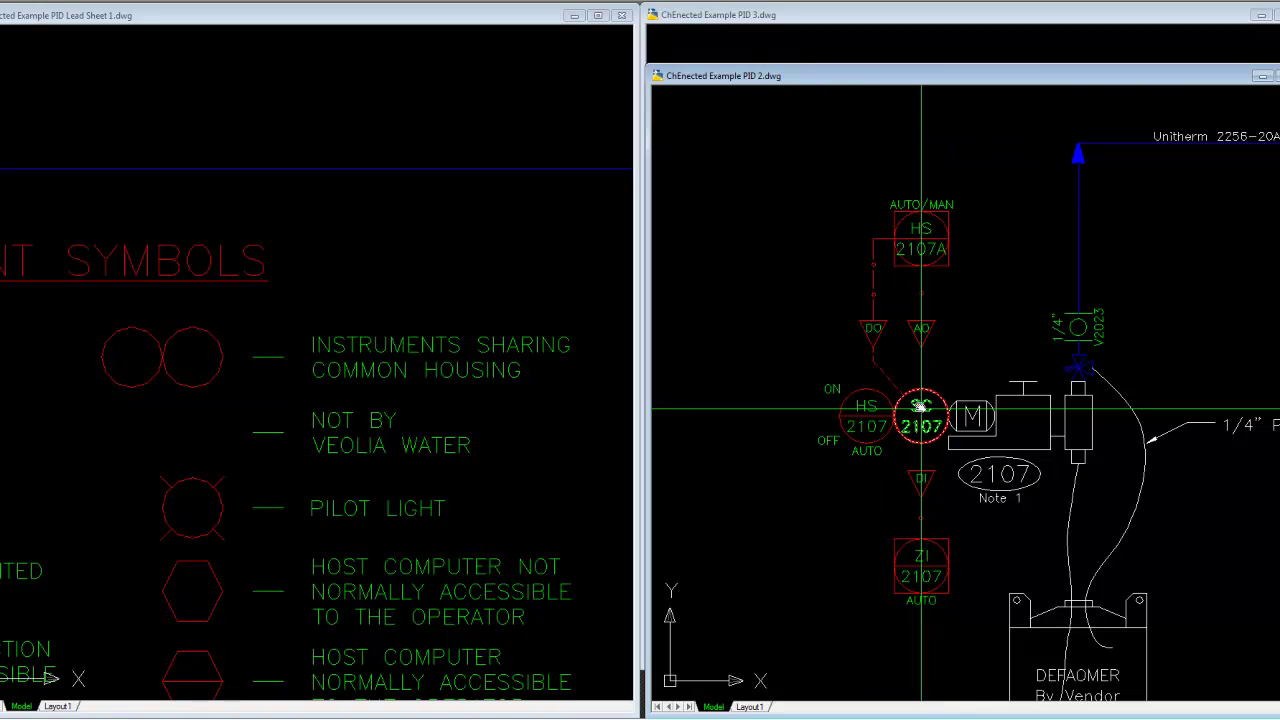
pyautogui.moveTo(920, 407)
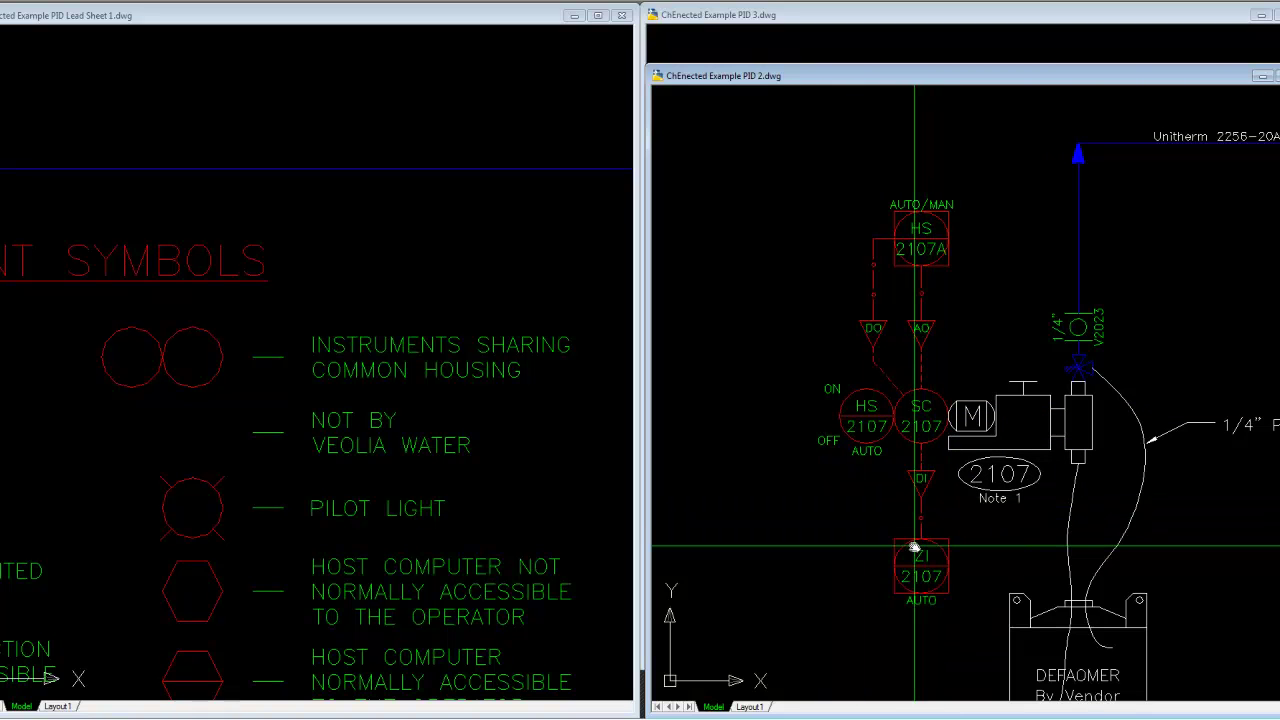
# Activate Lead Sheet 1 and zoom in to center the Pilot Light and Host Computer symbols
pyautogui.click(511, 370)
pyautogui.scroll(-3, 497, 370)
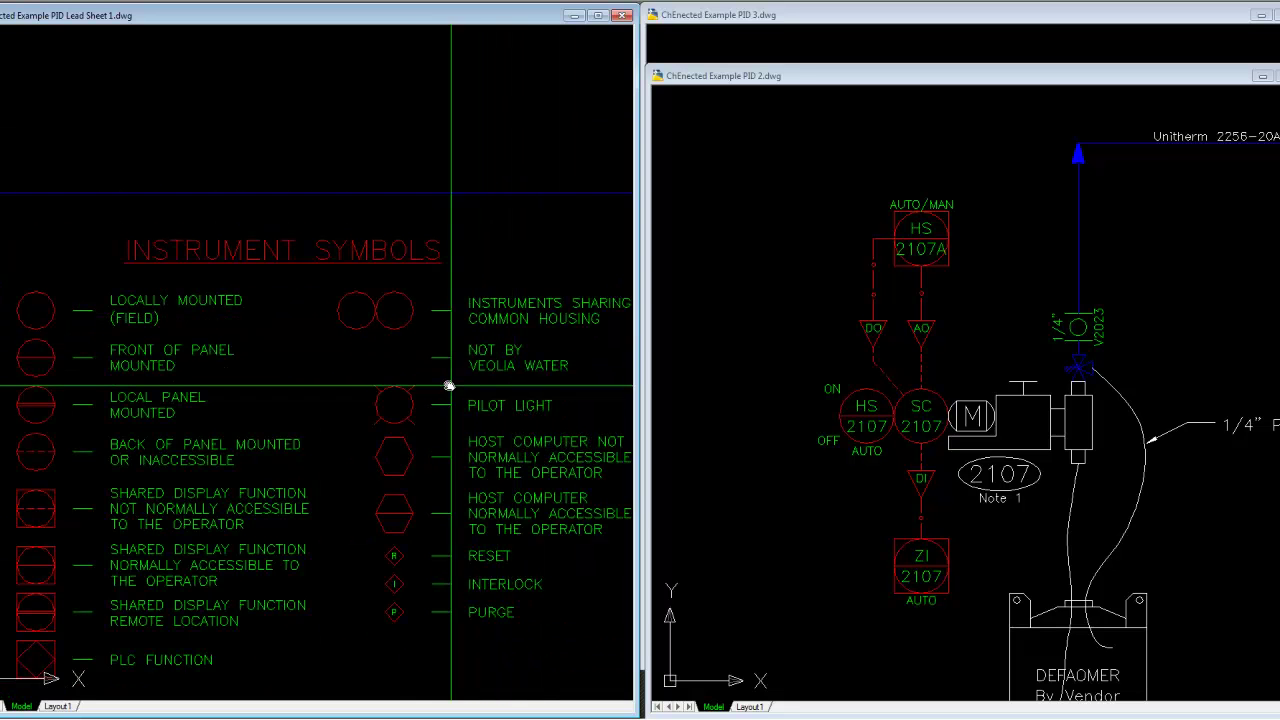
pyautogui.moveTo(391, 391)
pyautogui.mouseDown(button='middle')
pyautogui.moveTo(415, 387)
pyautogui.moveTo(395, 310)
pyautogui.moveTo(366, 277)
pyautogui.mouseUp(button='middle')
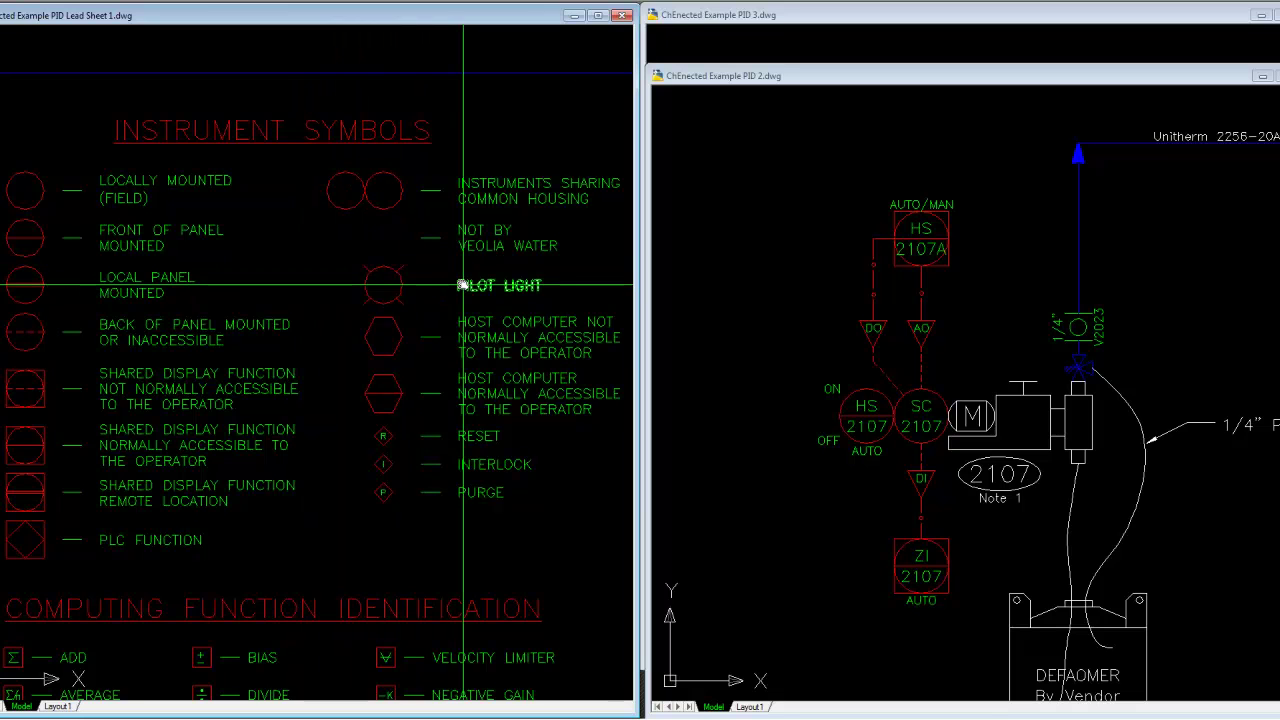
pyautogui.scroll(2, 466, 270)
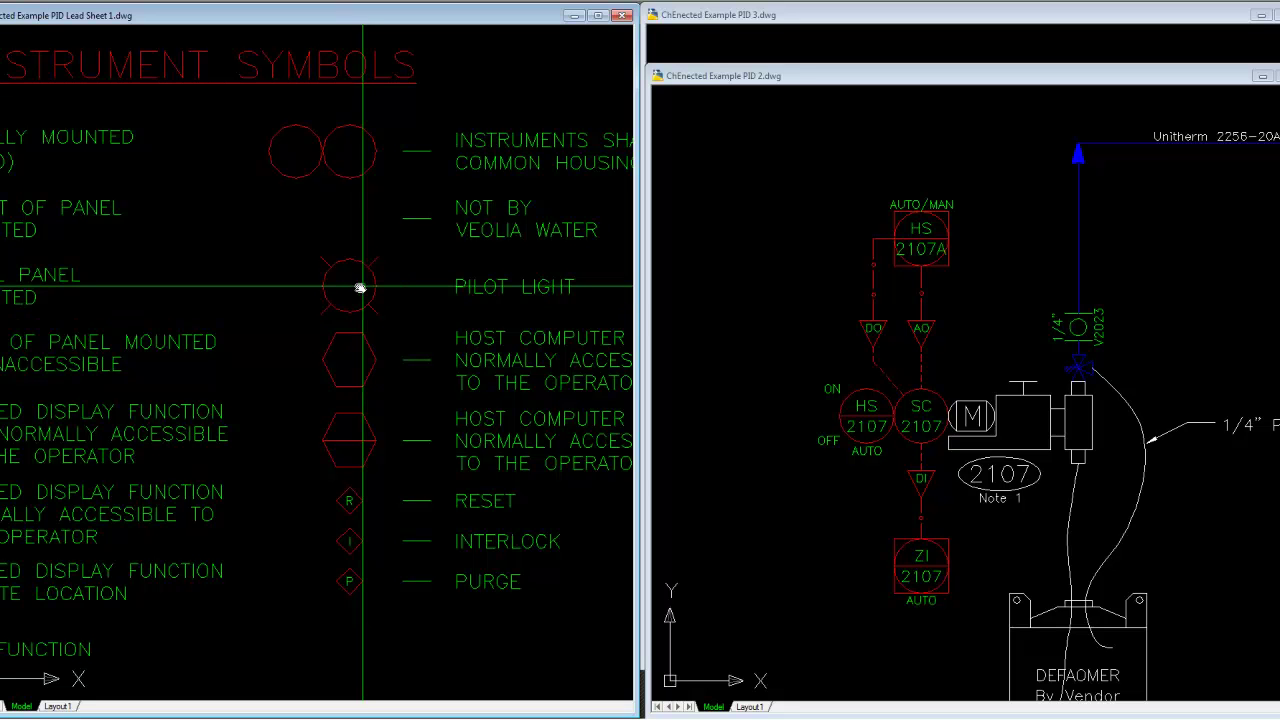
pyautogui.moveTo(433, 319); pyautogui.dragTo(336, 343, button='middle')
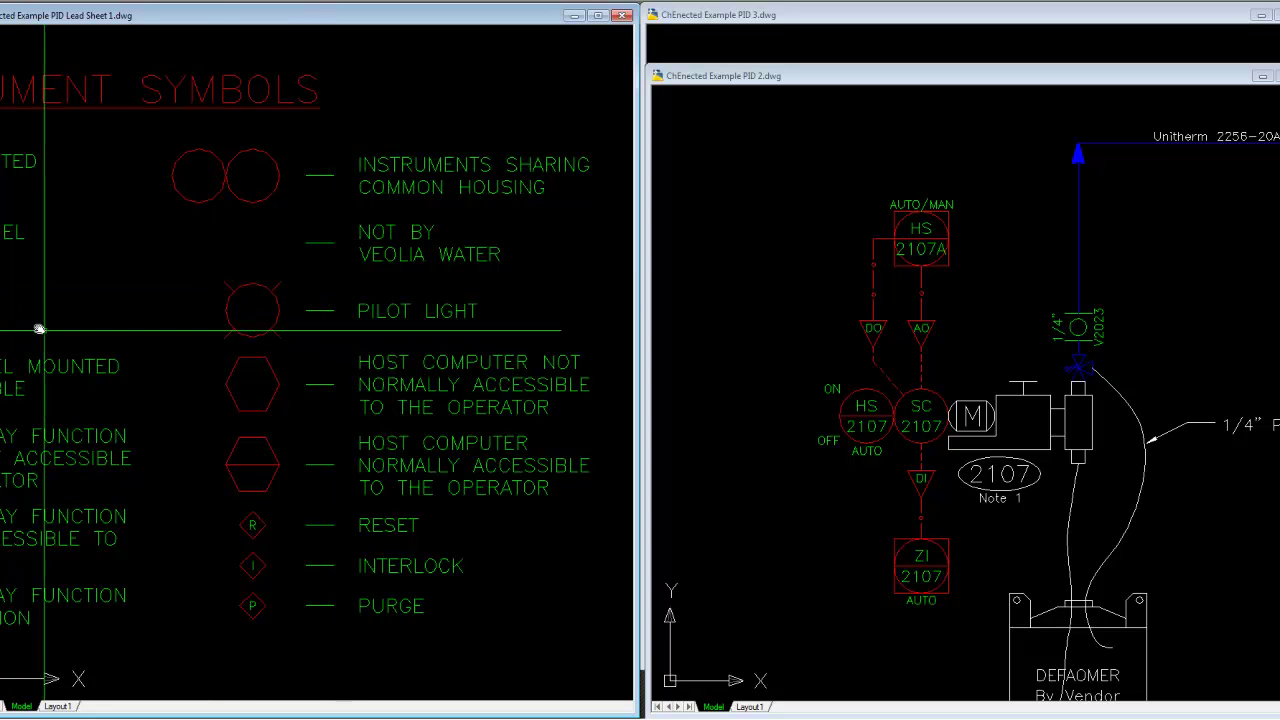
# Zoom out on the lead sheet to show the full instrument symbols legend and Computing Function Identification
pyautogui.scroll(-1, 257, 246)
pyautogui.scroll(1, 295, 238)
pyautogui.scroll(-1, 295, 238)
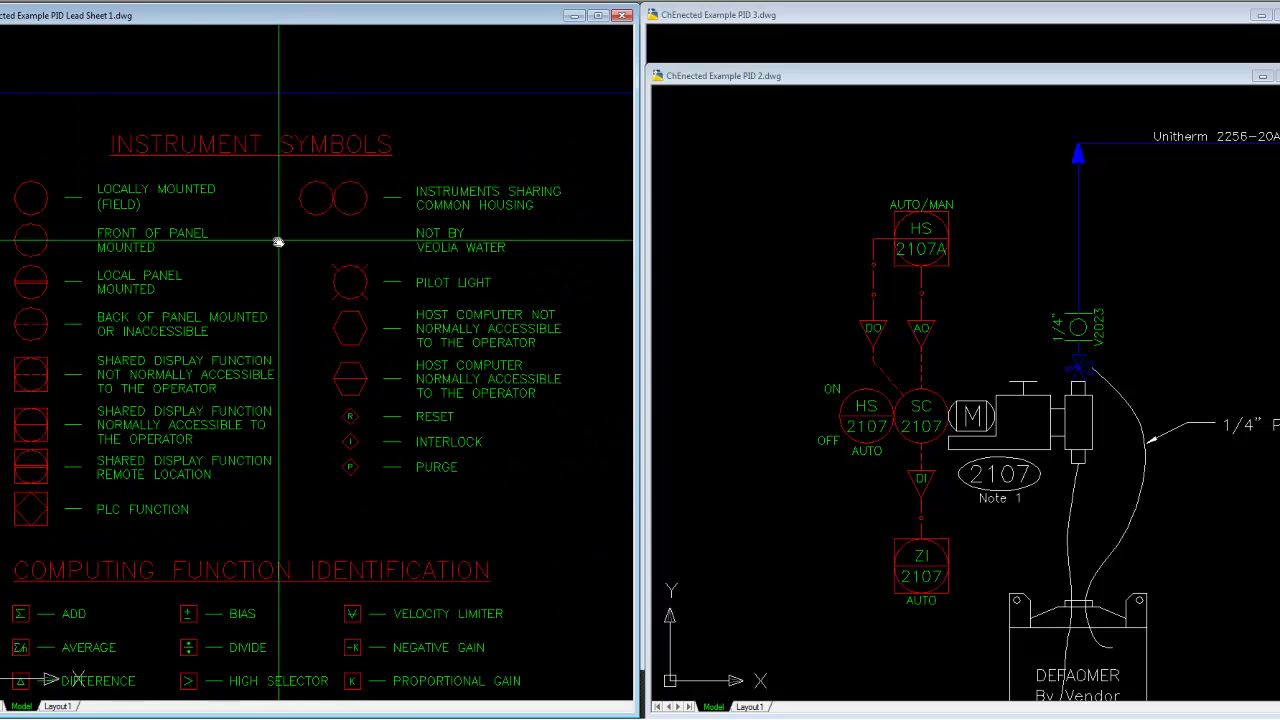